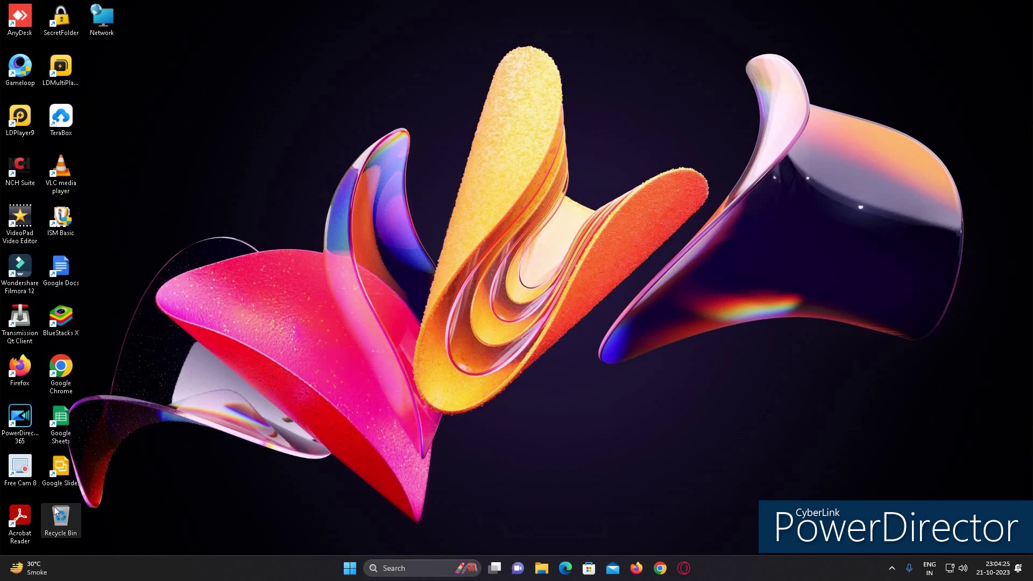
Step: Open the TeraBox desktop app and maximize its window
double_click(61, 124)
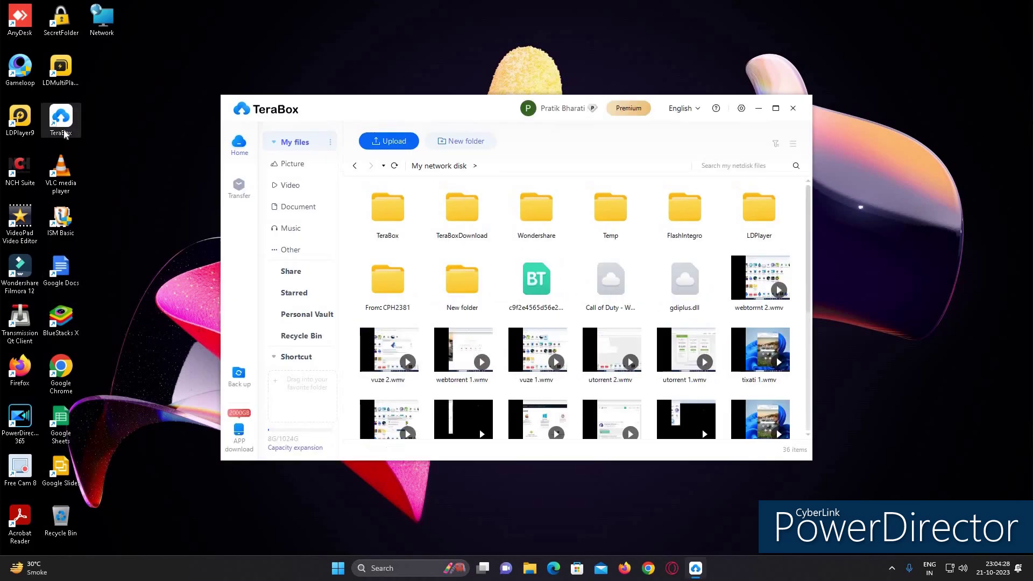
left_click(776, 109)
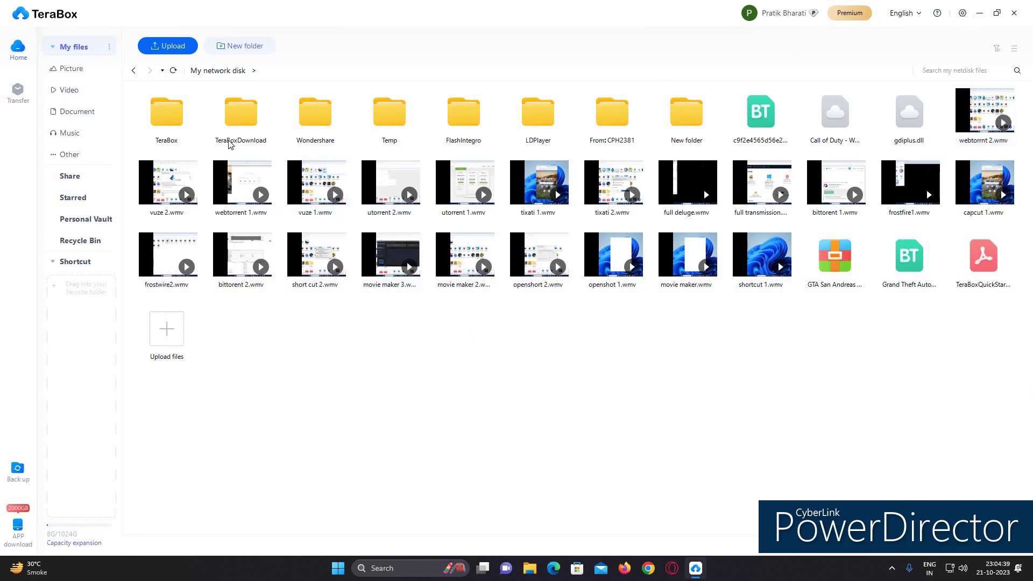
Step: Create a new folder in My network disk and name it with the owner's first name followed by "'s folder"
right_click(295, 369)
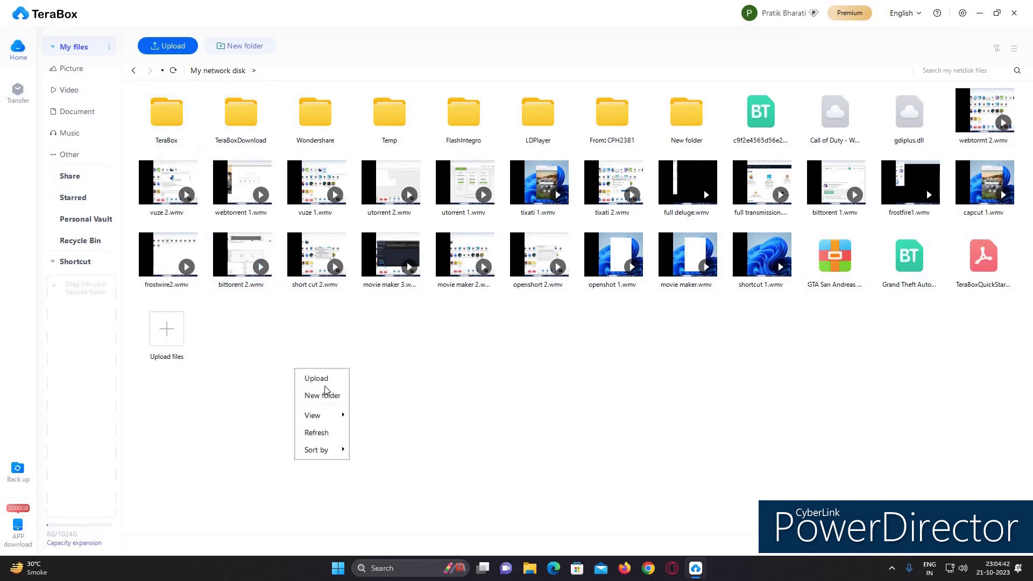
right_click(245, 322)
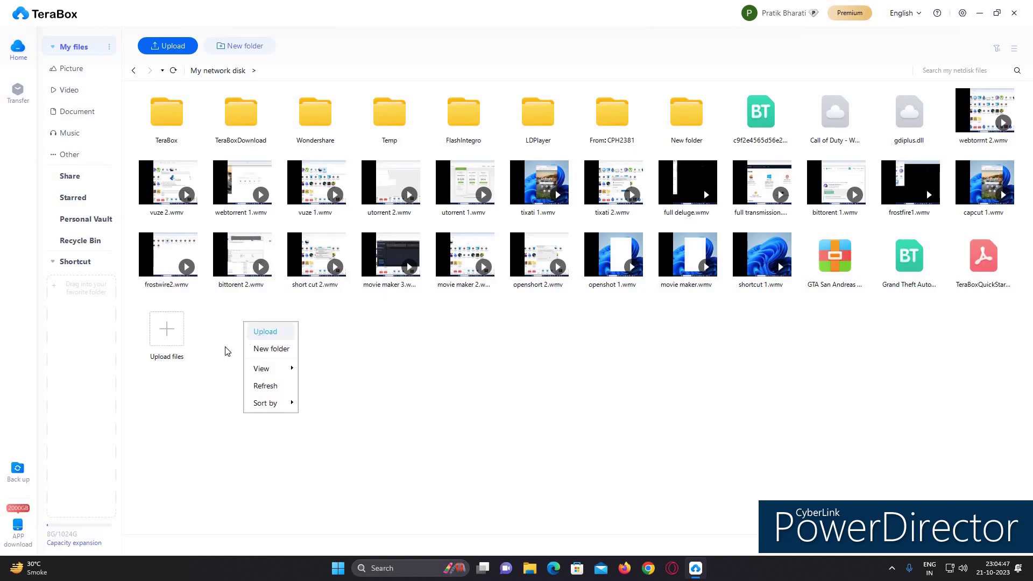
left_click(265, 350)
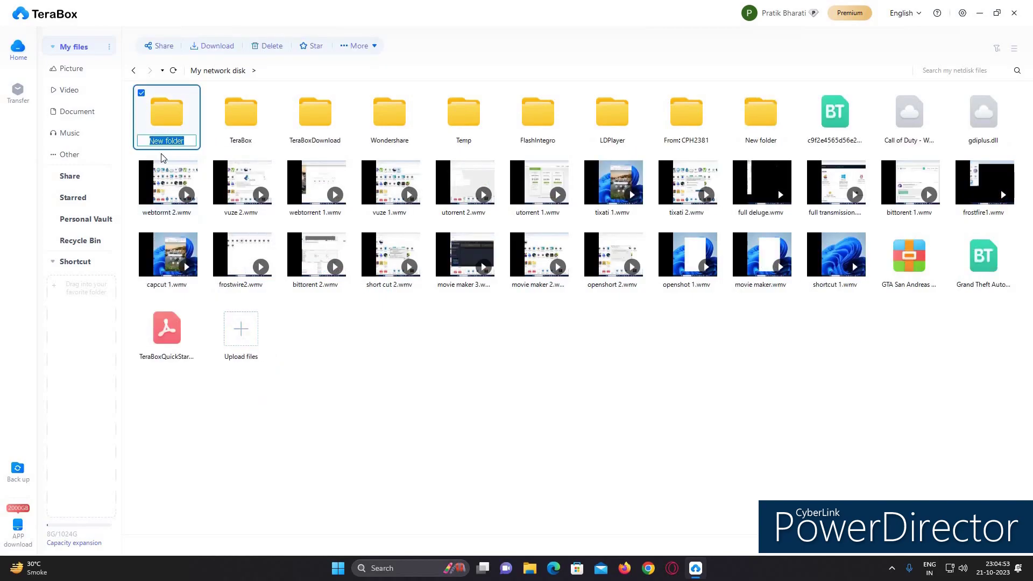
key("BackSpace")
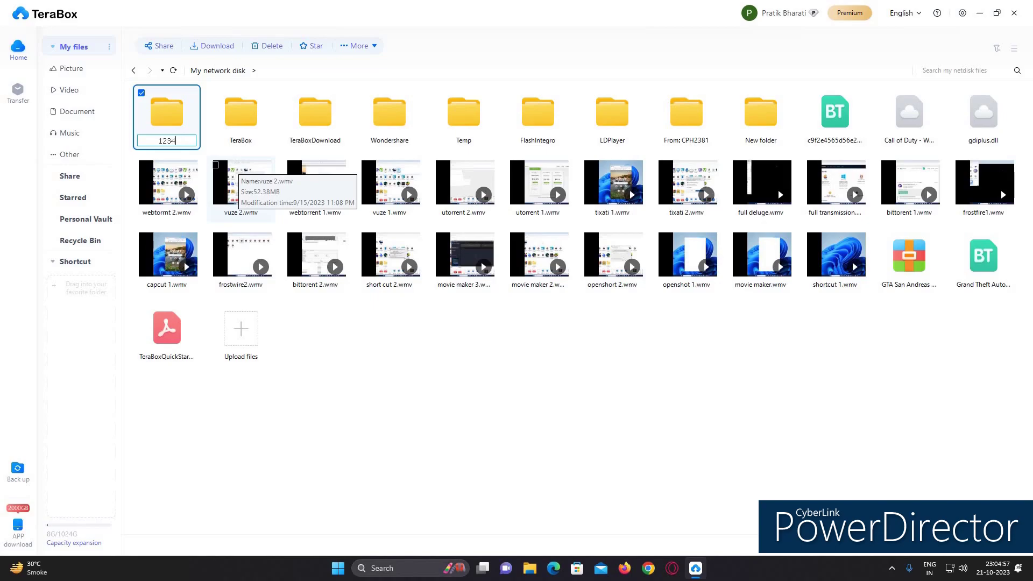
type("12h")
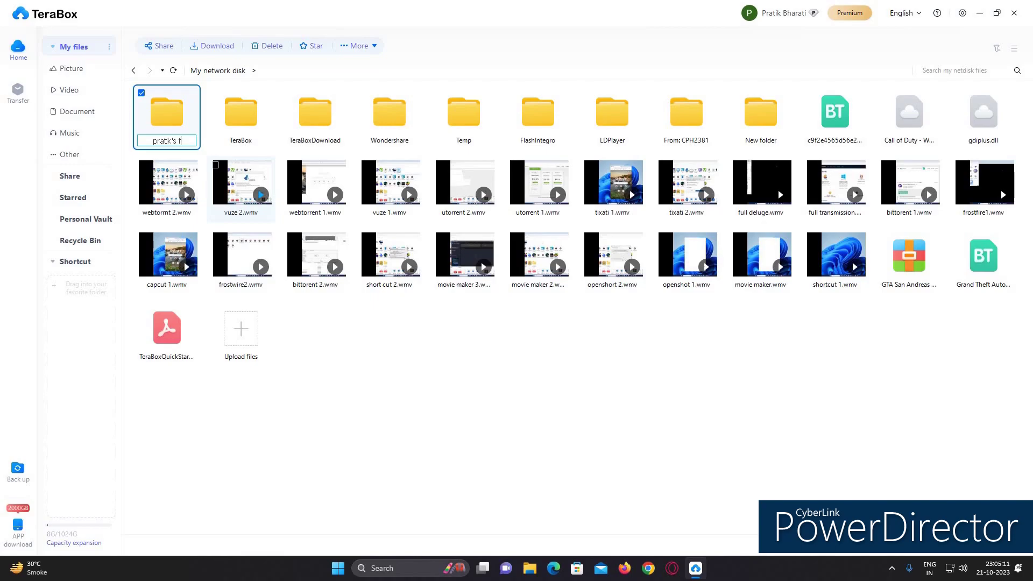
type("er")
key("Return")
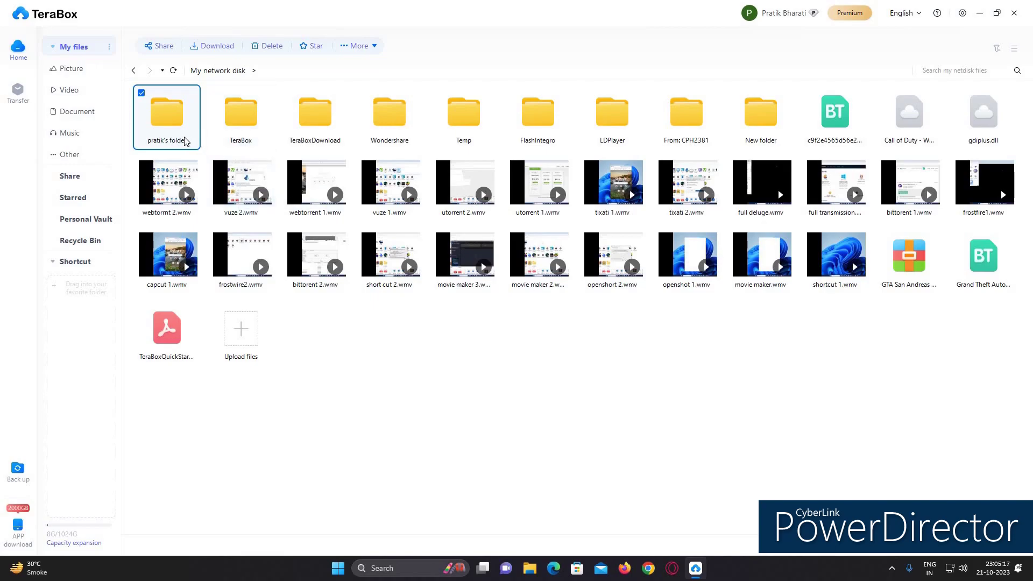
Step: Refresh the file list, look inside the newly created folder, and return to My network disk
left_click(173, 71)
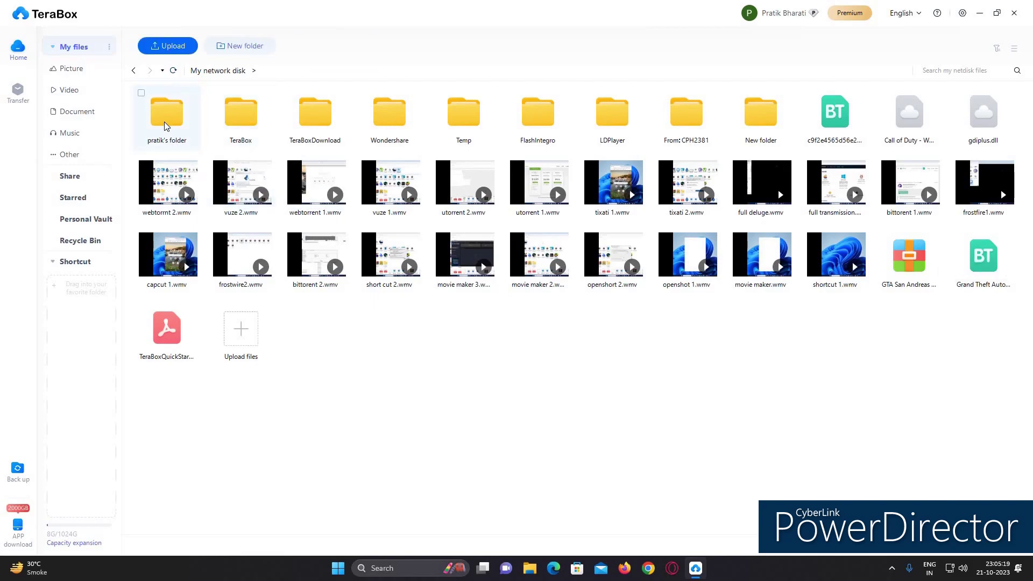
double_click(166, 125)
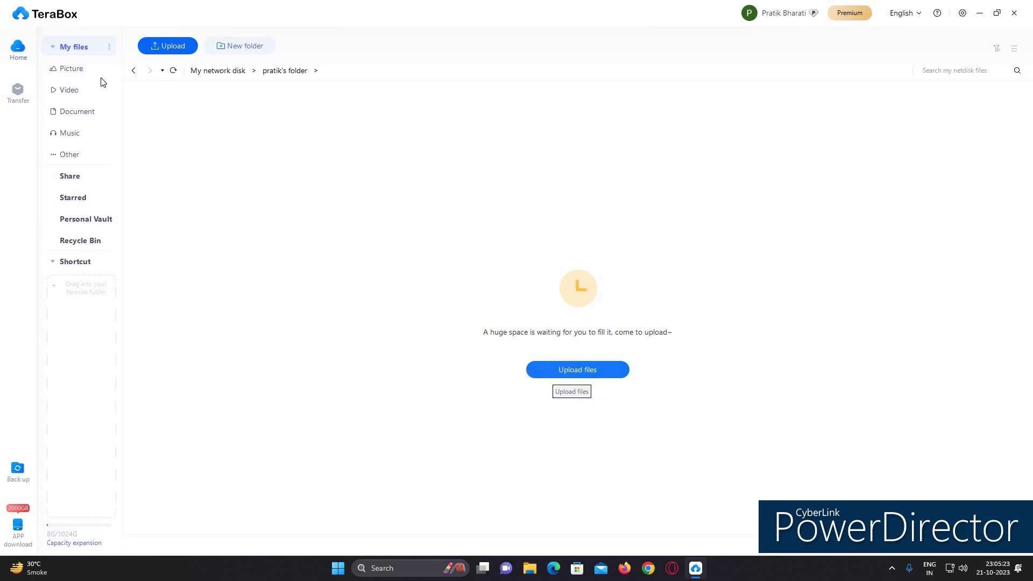
left_click(52, 47)
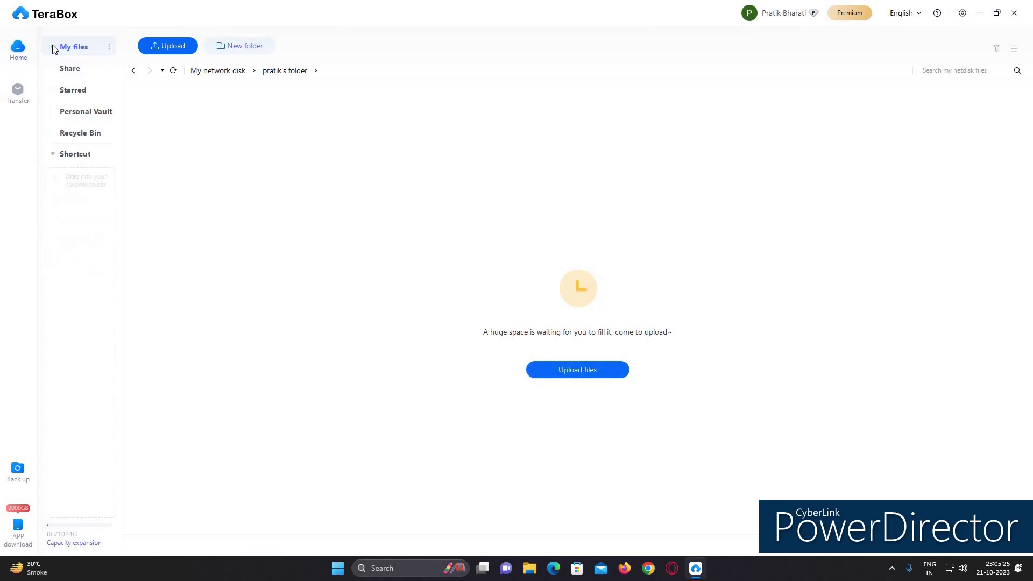
left_click(53, 47)
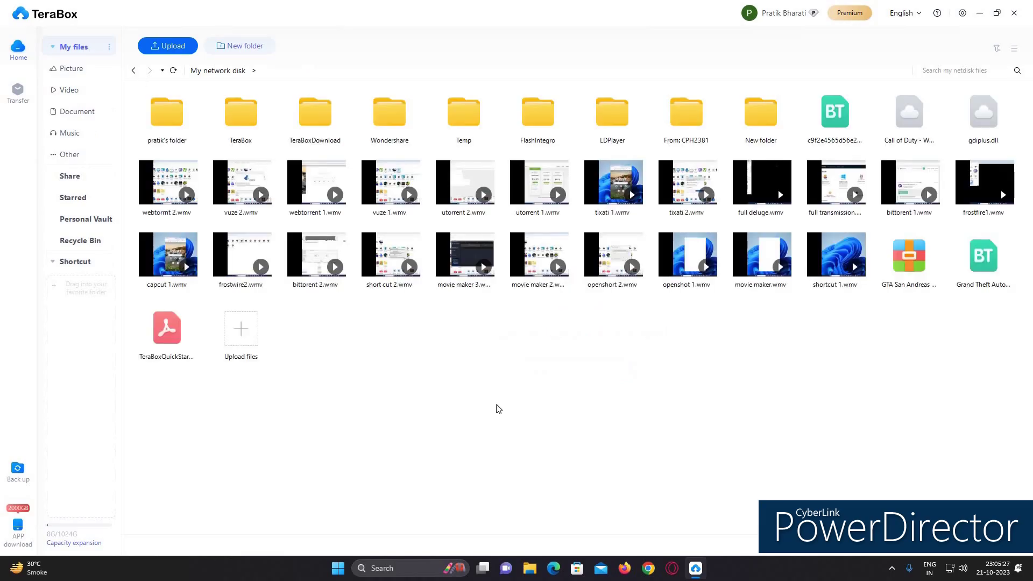
Step: Switch the My network disk file list to the Detailed information view
right_click(694, 352)
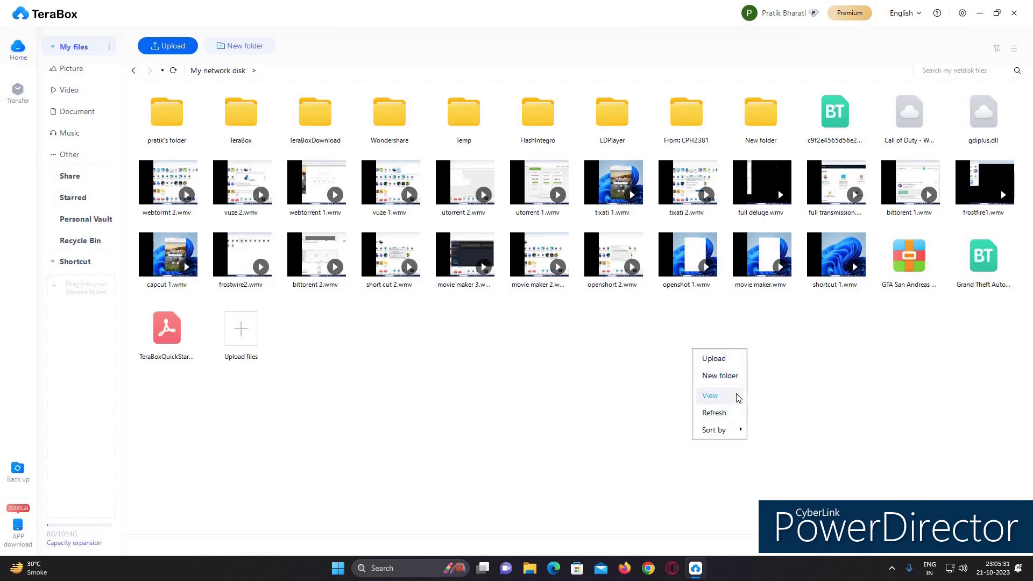
mouse_move(738, 398)
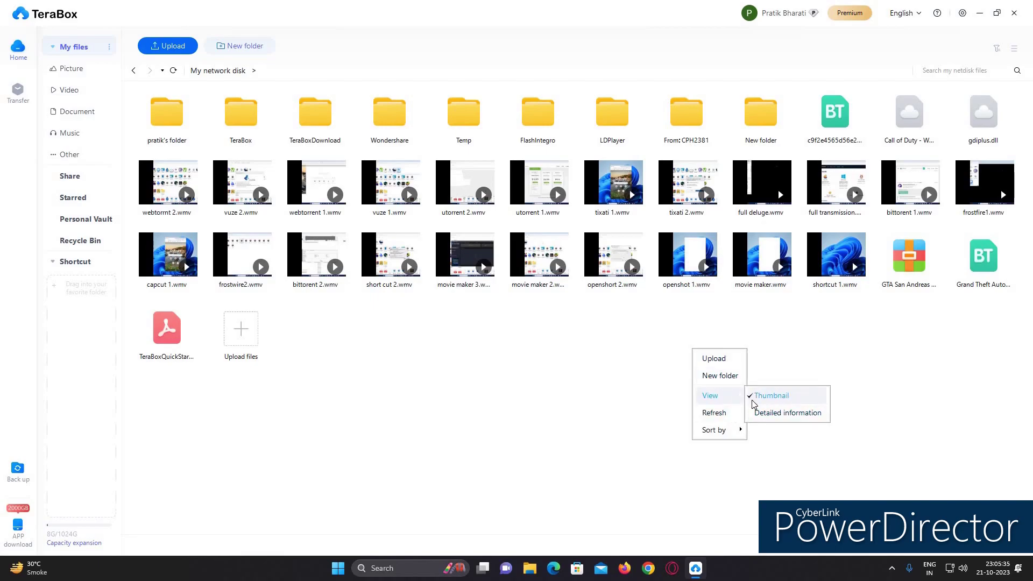
left_click(770, 413)
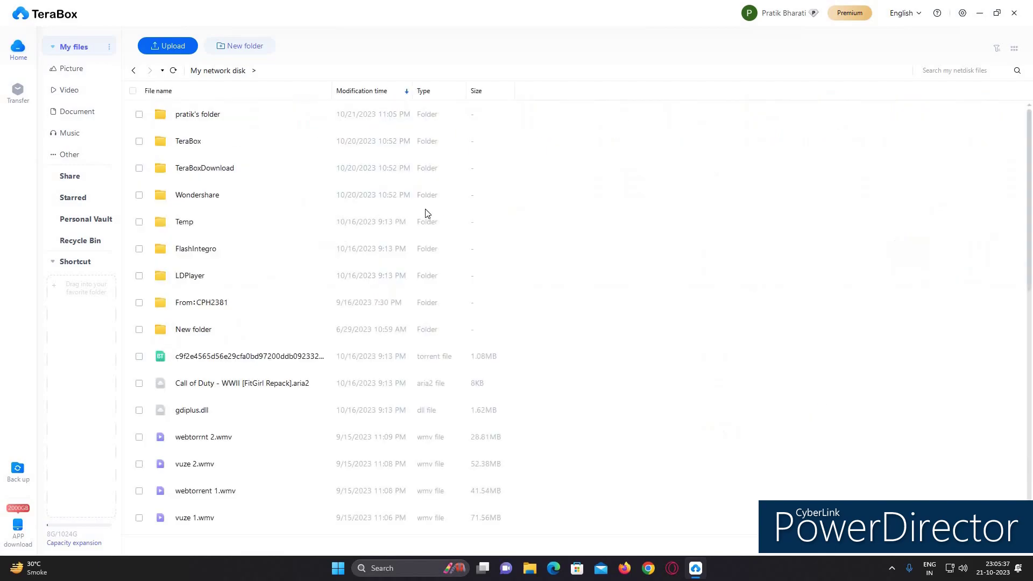
Step: Switch the file list back to the Thumbnail view
right_click(642, 265)
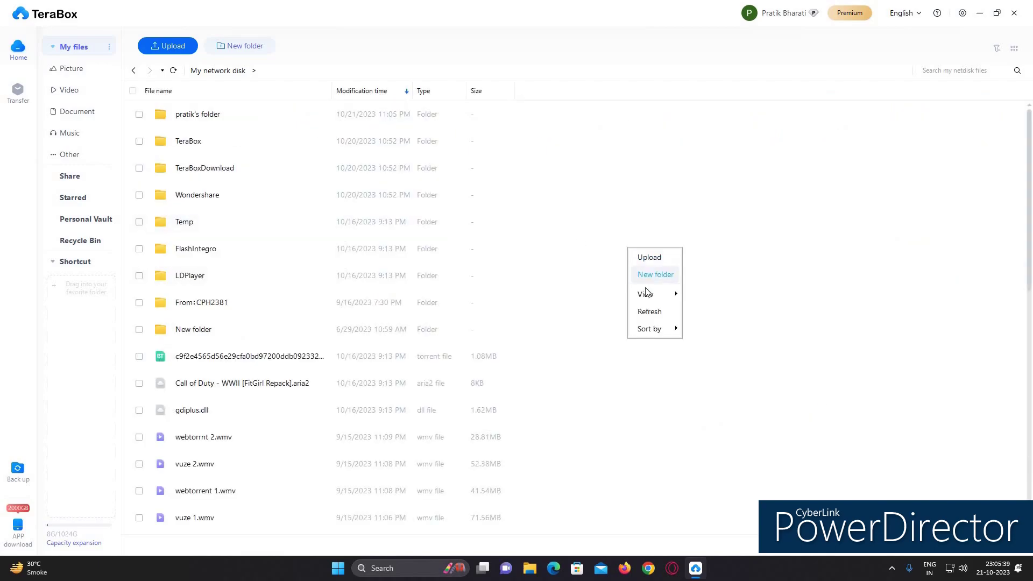
left_click(726, 309)
right_click(660, 295)
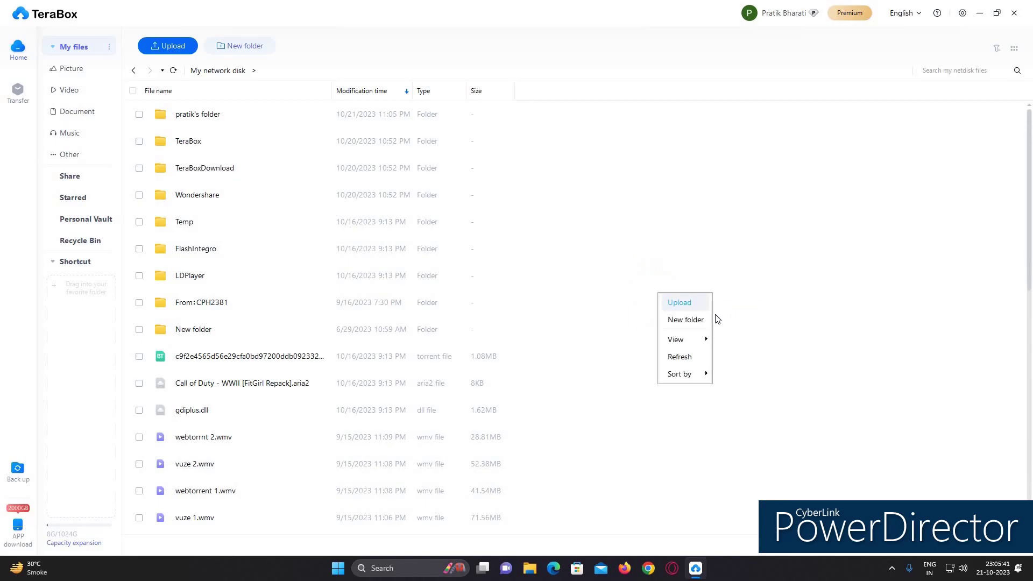
mouse_move(695, 344)
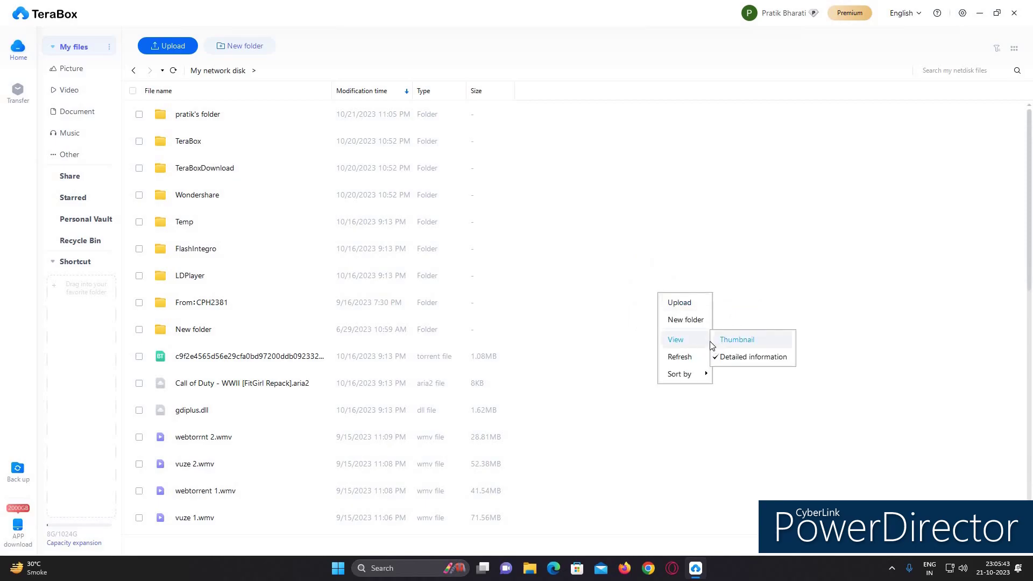
left_click(713, 344)
Step: Sort the files in My network disk in ascending order
right_click(410, 351)
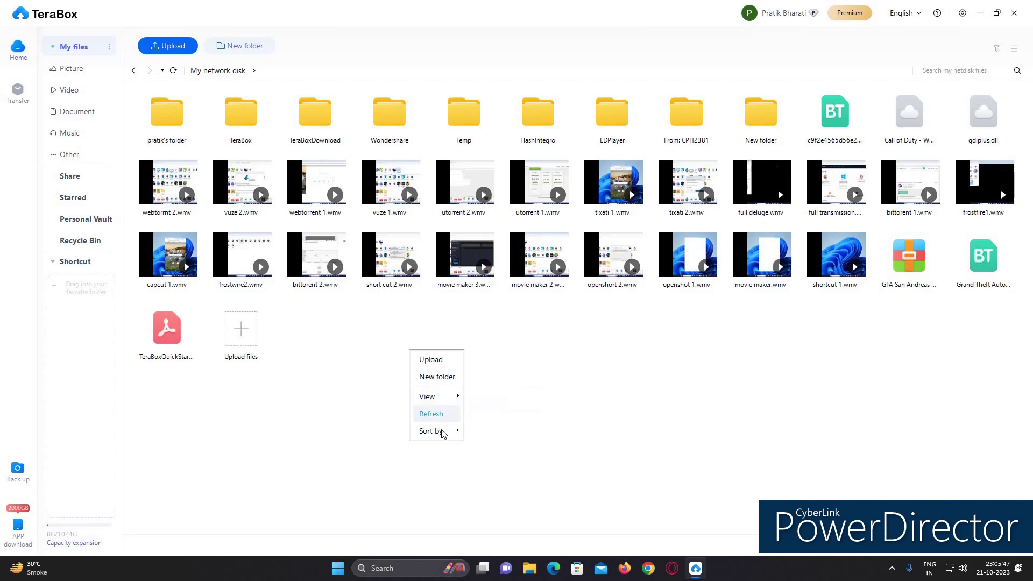
mouse_move(446, 434)
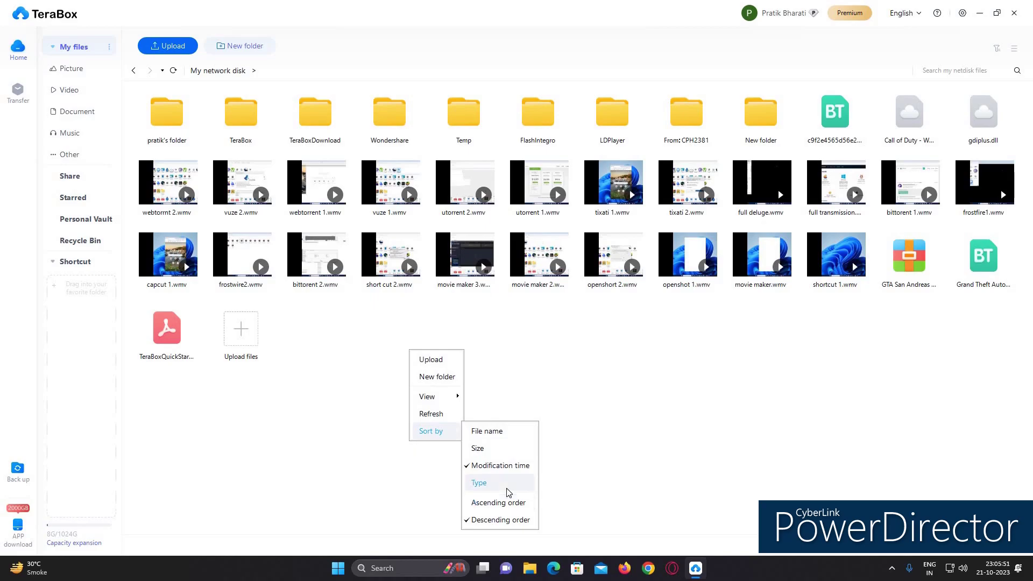
left_click(508, 504)
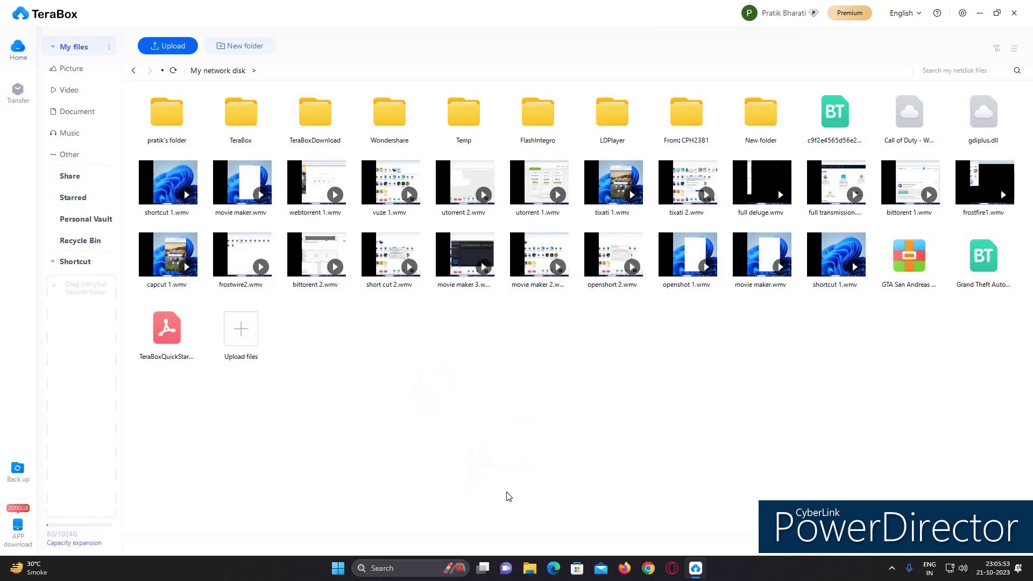
Step: Return the file sorting in My network disk to descending order
right_click(483, 444)
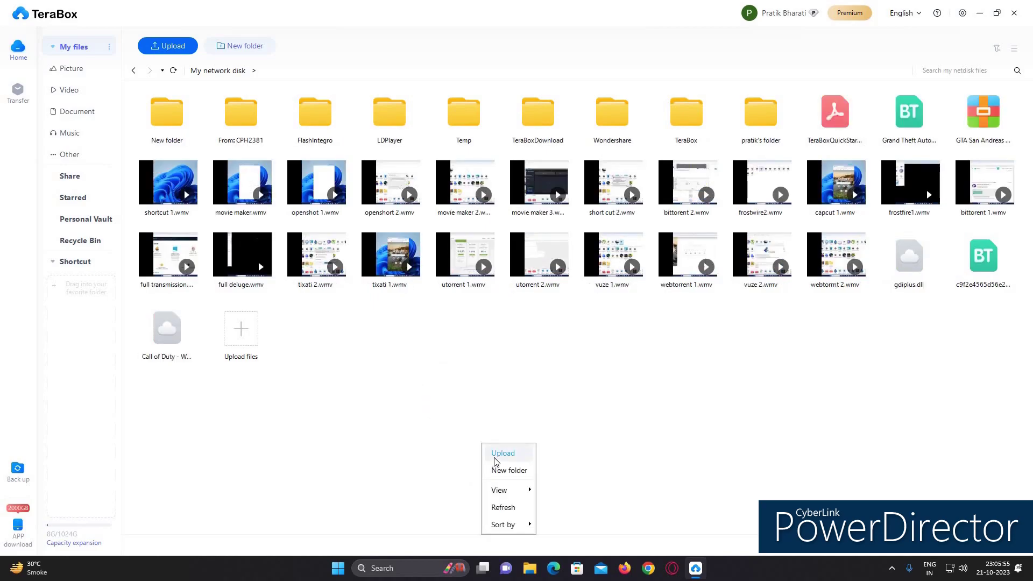
mouse_move(510, 525)
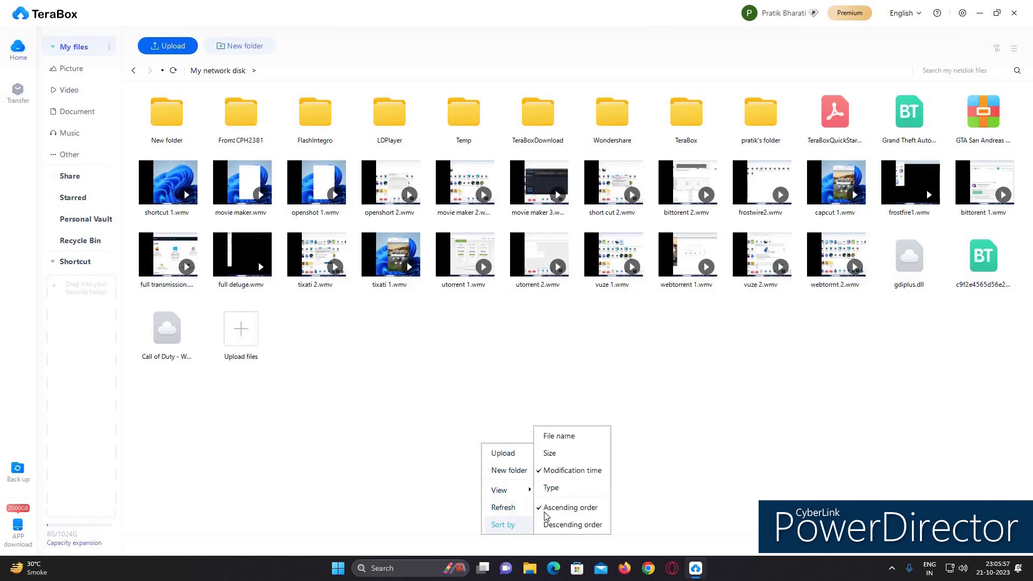
left_click(548, 528)
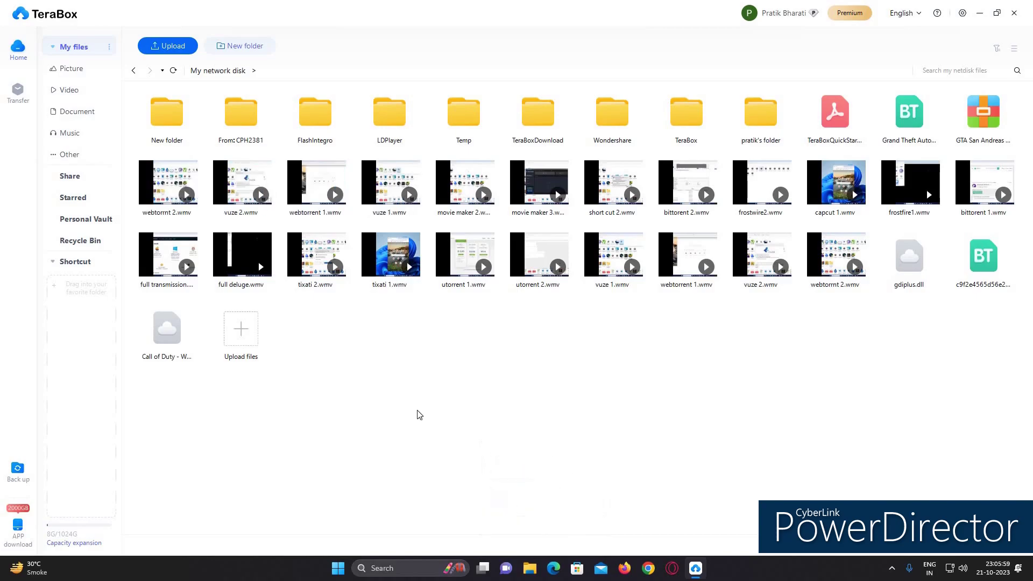
right_click(419, 411)
left_click(455, 390)
right_click(457, 387)
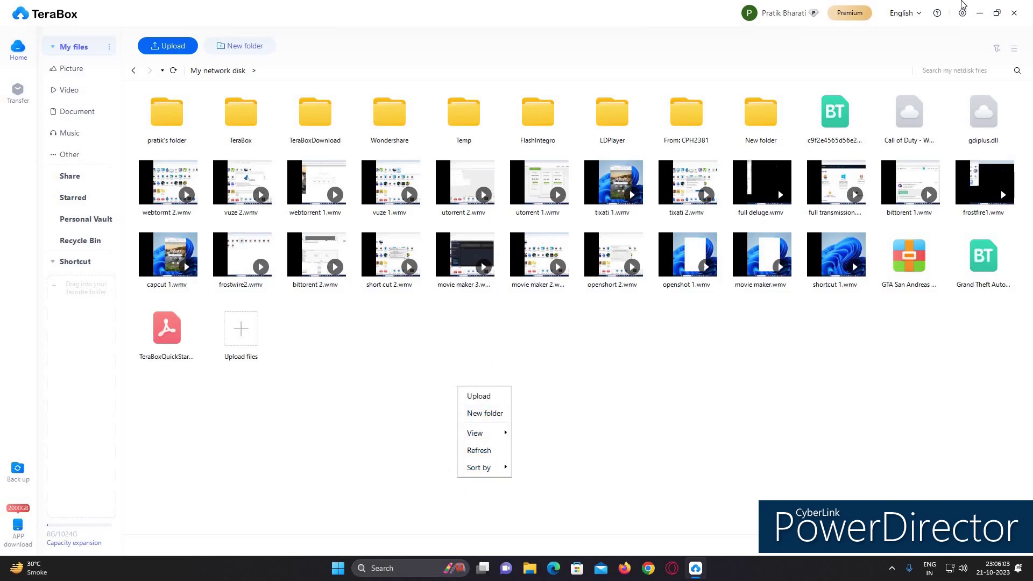
Step: Search the netdisk files for "pre"
left_click(992, 73)
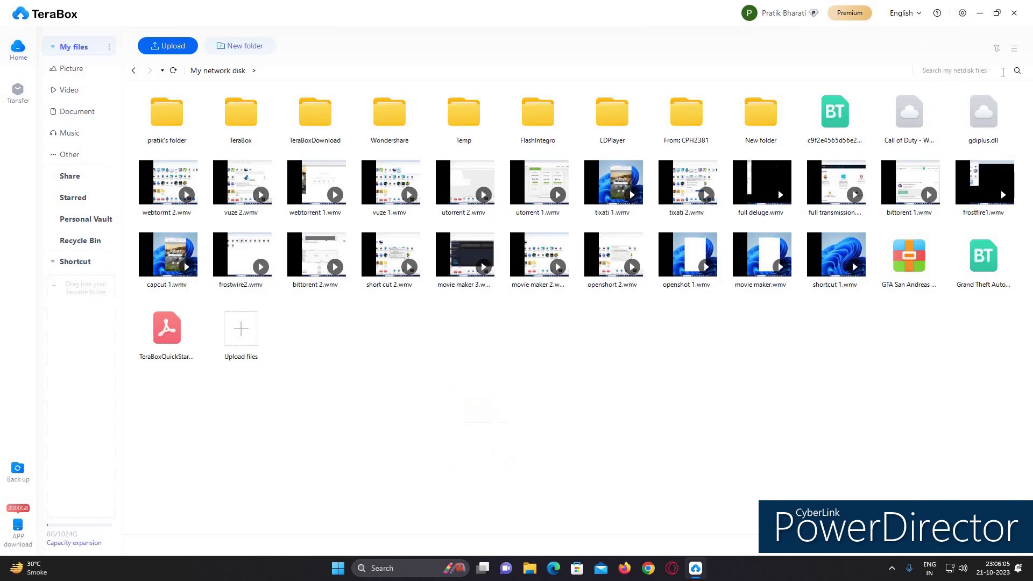
left_click(1003, 72)
type("pre")
key("Return")
Step: Search the netdisk files for the owner's first name with an "s" added
key("BackSpace")
type("atiks")
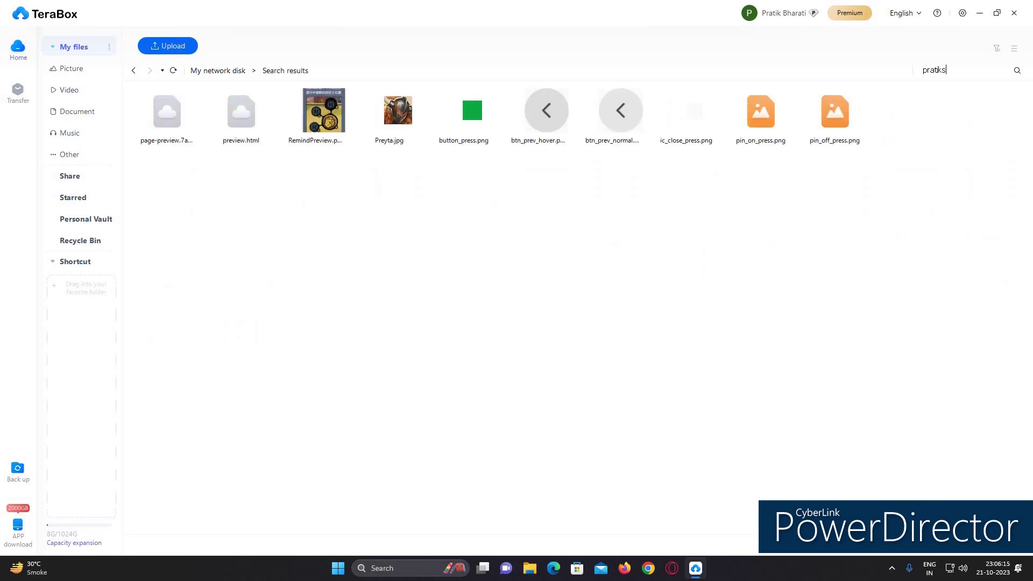
key("Return")
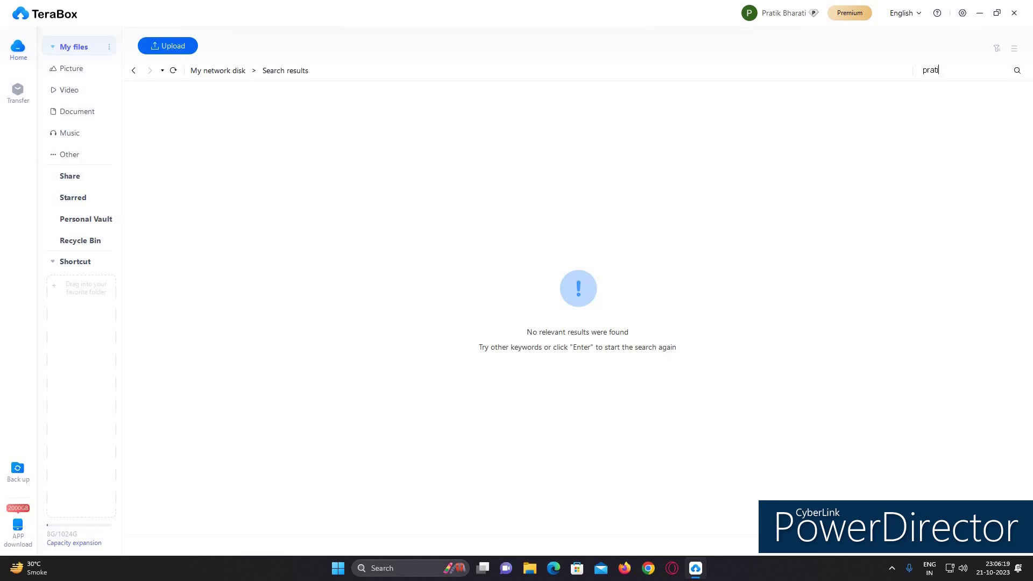
Step: Replace the search term with "java" and search the netdisk files
key("BackSpace")
key("BackSpace")
key("BackSpace")
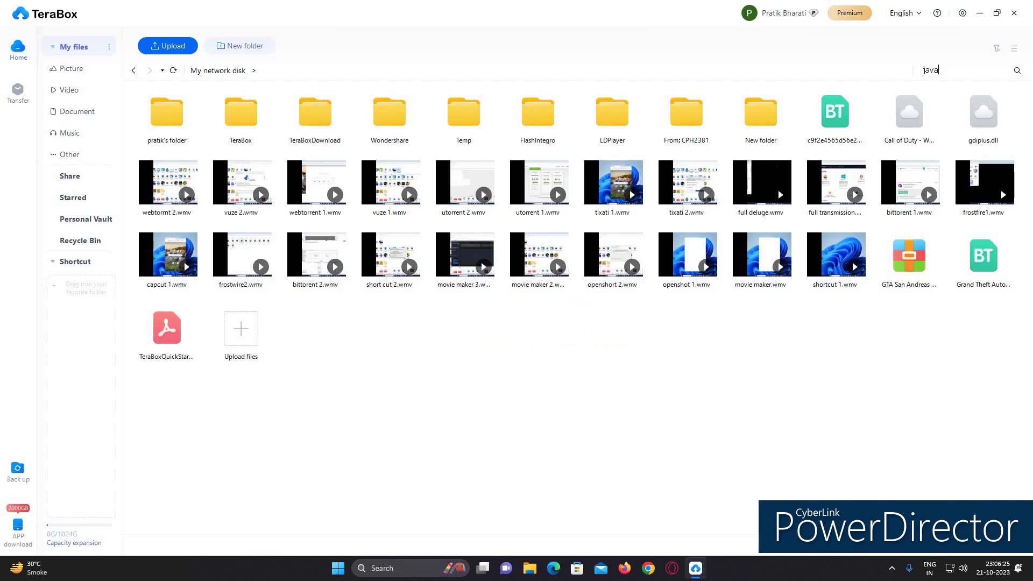
key("Return")
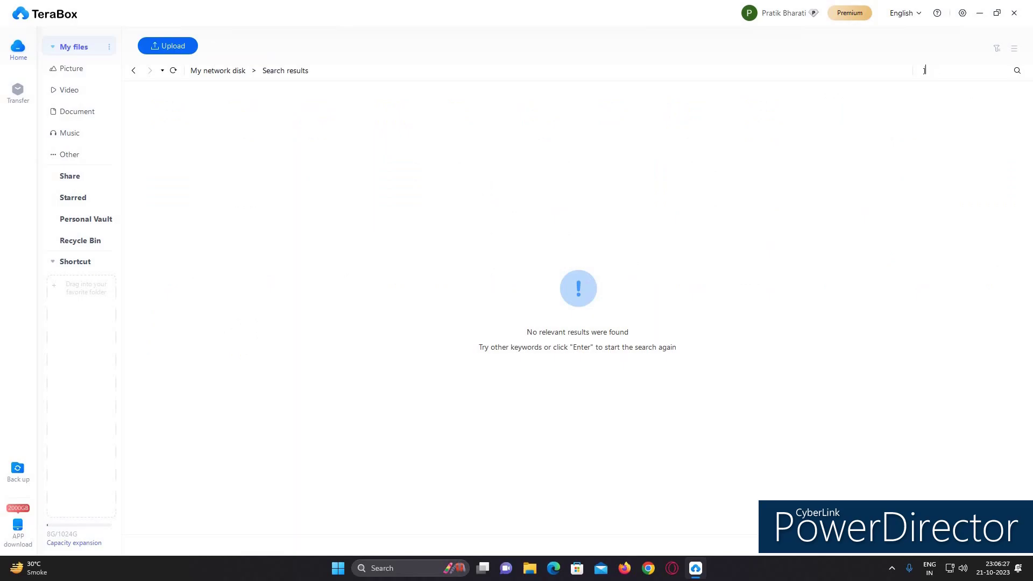
Step: Search the netdisk for the owner's first name, try opening the matching folder, and return to My network disk
type("pre")
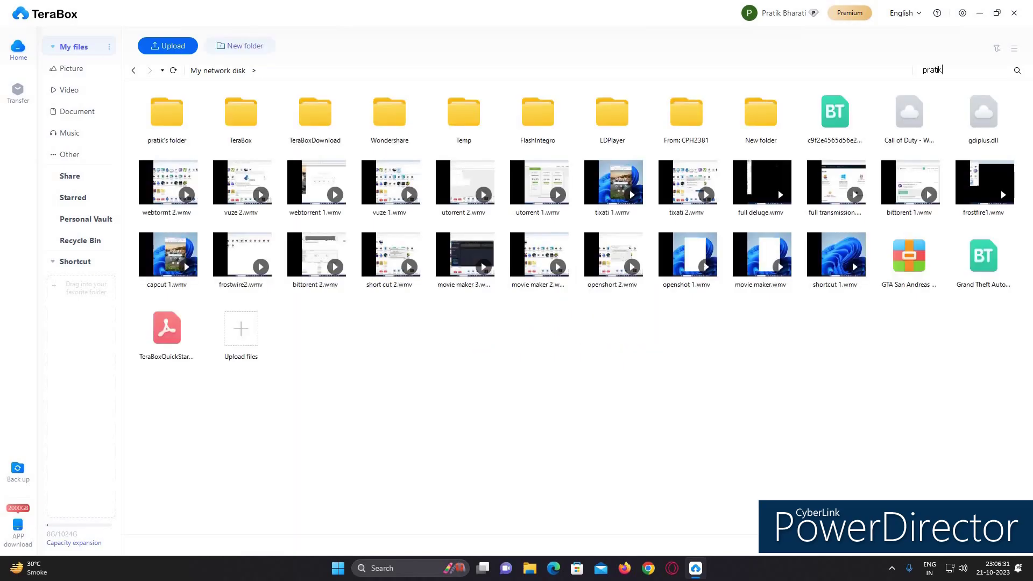
key("Return")
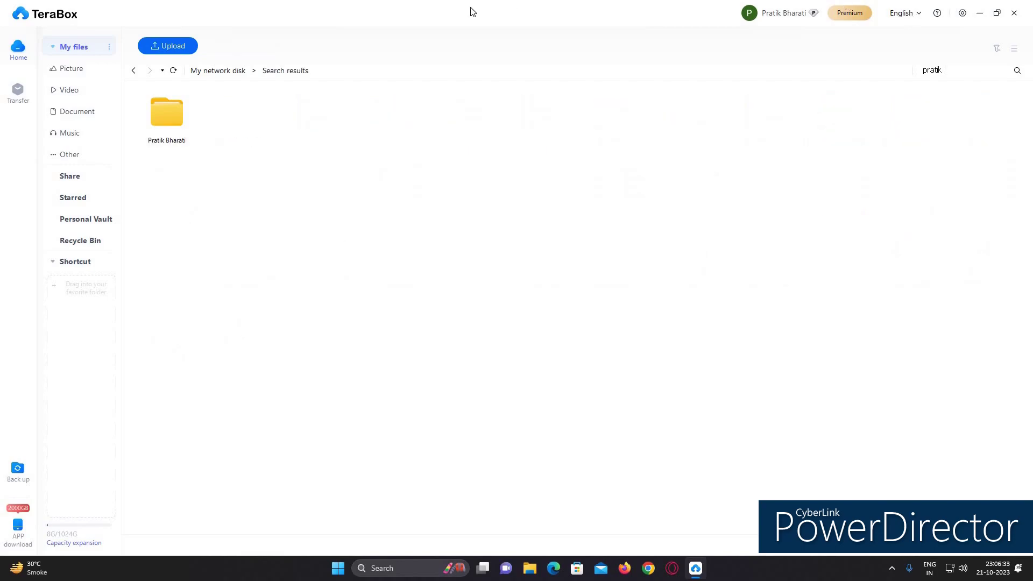
double_click(158, 116)
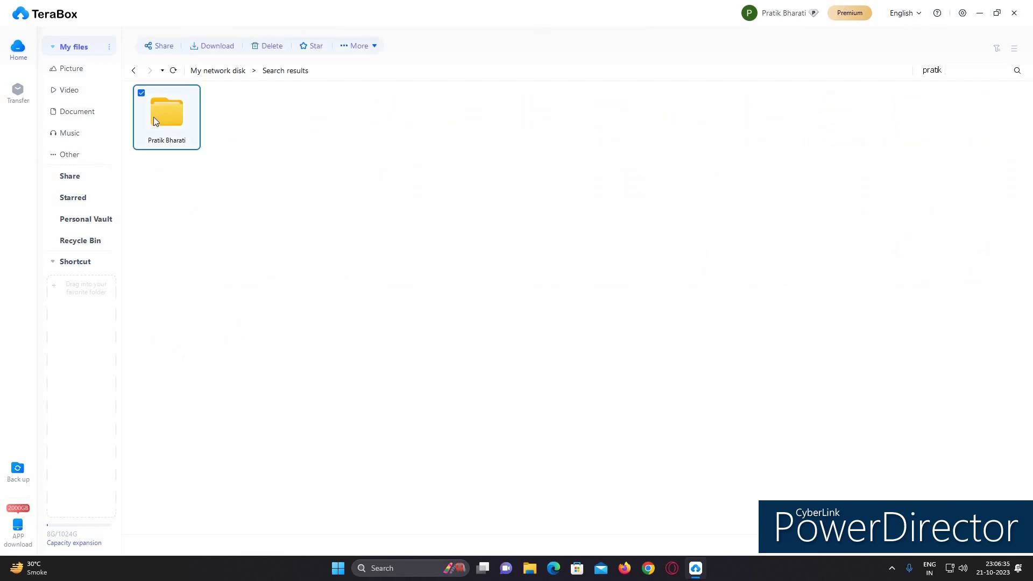
left_click(134, 71)
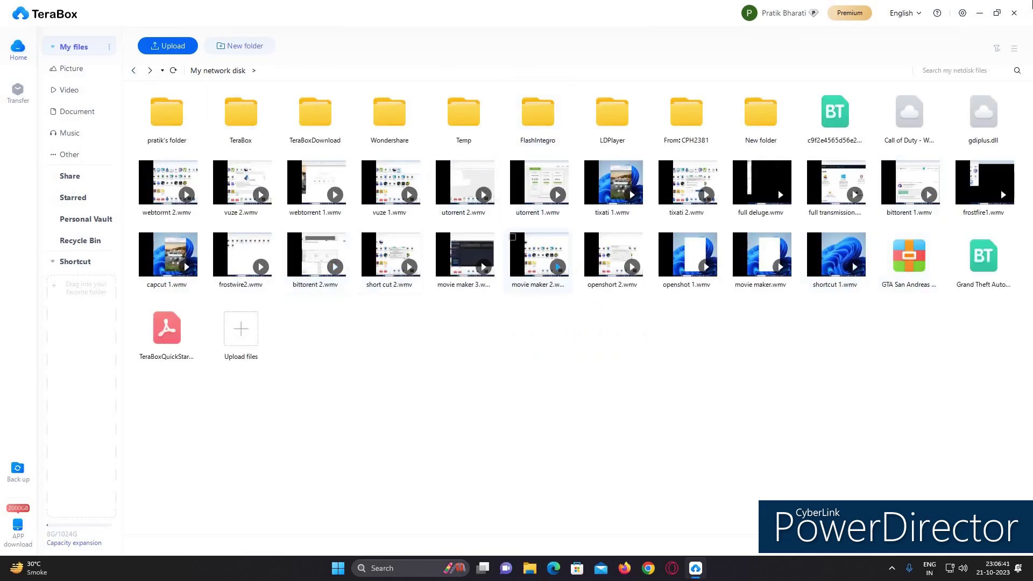
Step: Review the sorting and view options of My network disk and refresh the file list
left_click(998, 49)
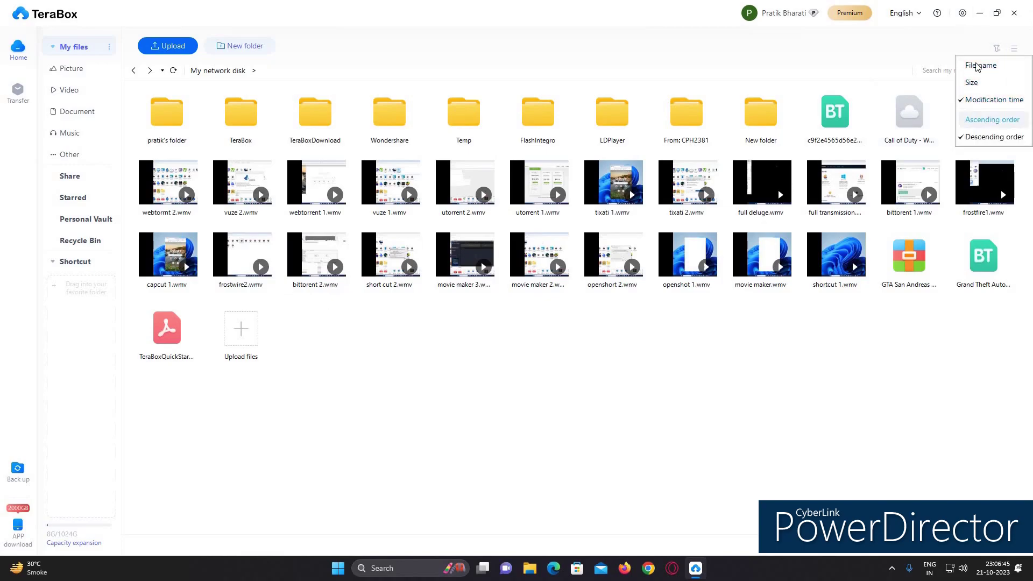
left_click(868, 83)
right_click(779, 397)
right_click(784, 419)
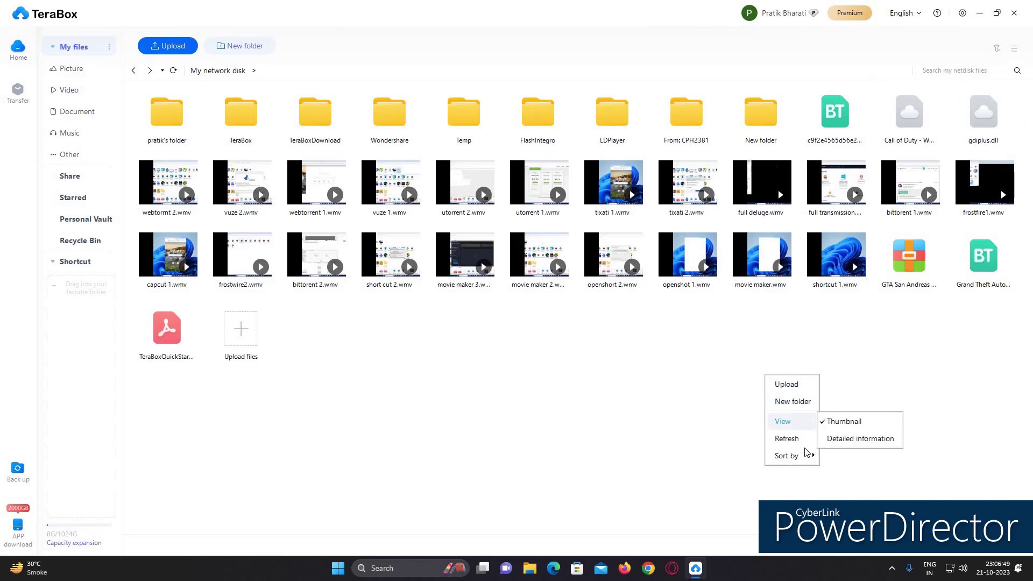
left_click(786, 439)
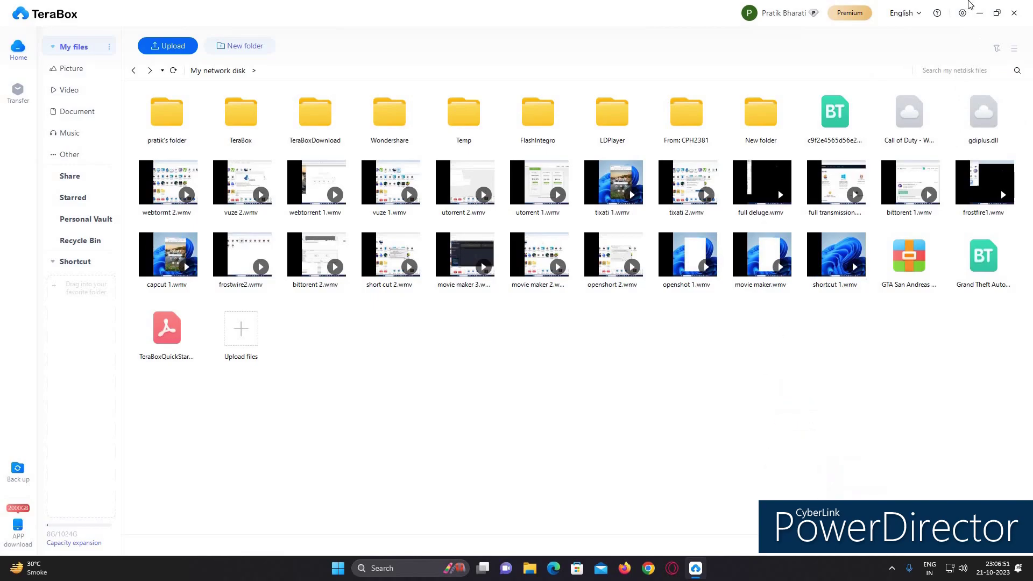
left_click(1014, 49)
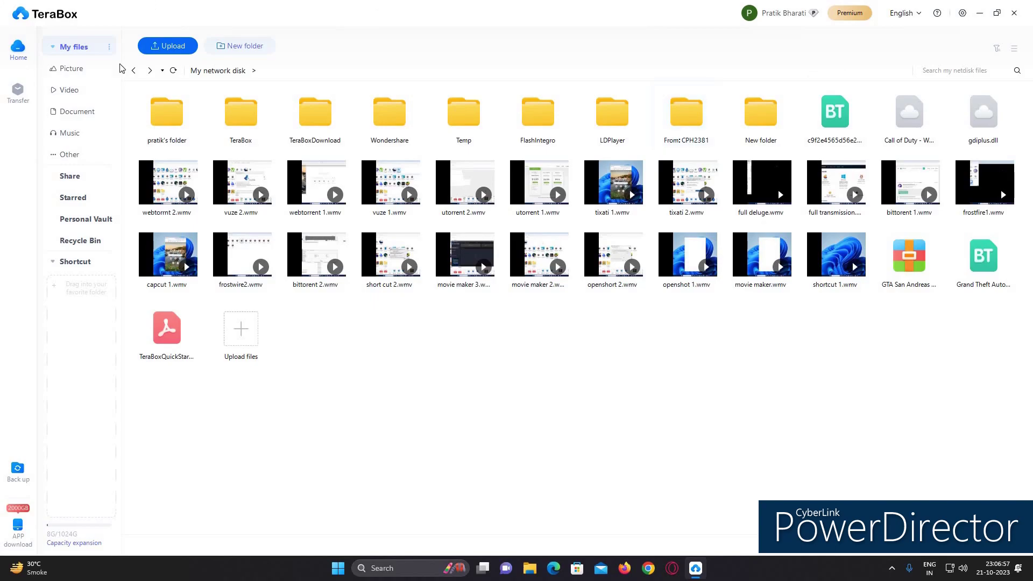
Step: Upload the file "Grand Theft Auto V [FitGirl Repack].aria2" from the local Downloads folder to My network disk
left_click(176, 46)
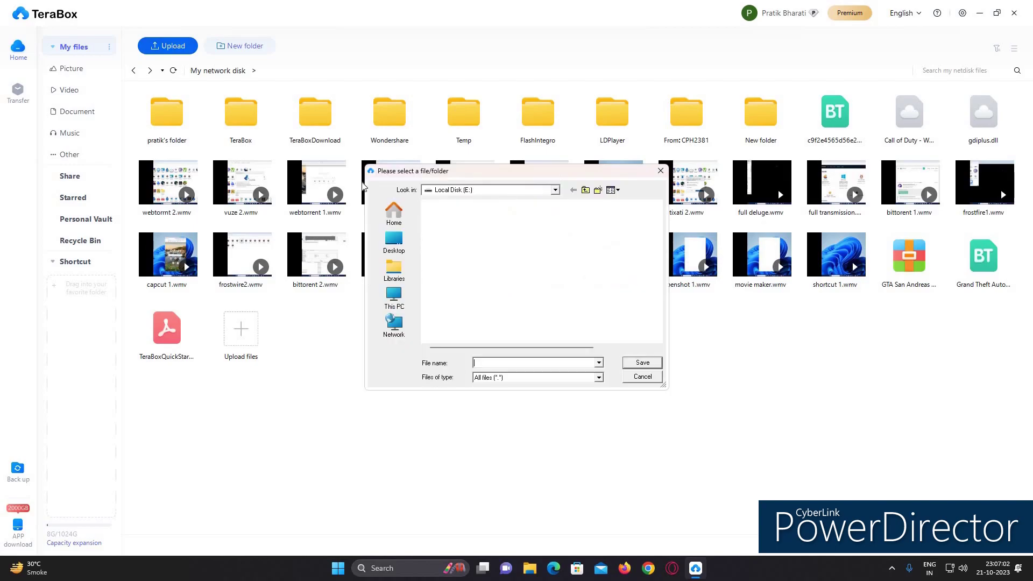
left_click(392, 291)
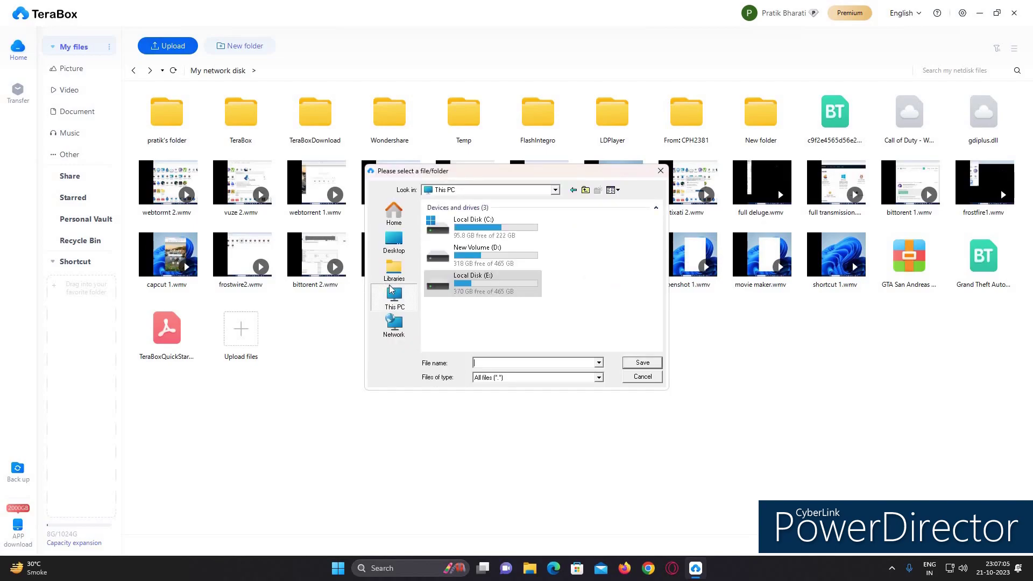
double_click(493, 263)
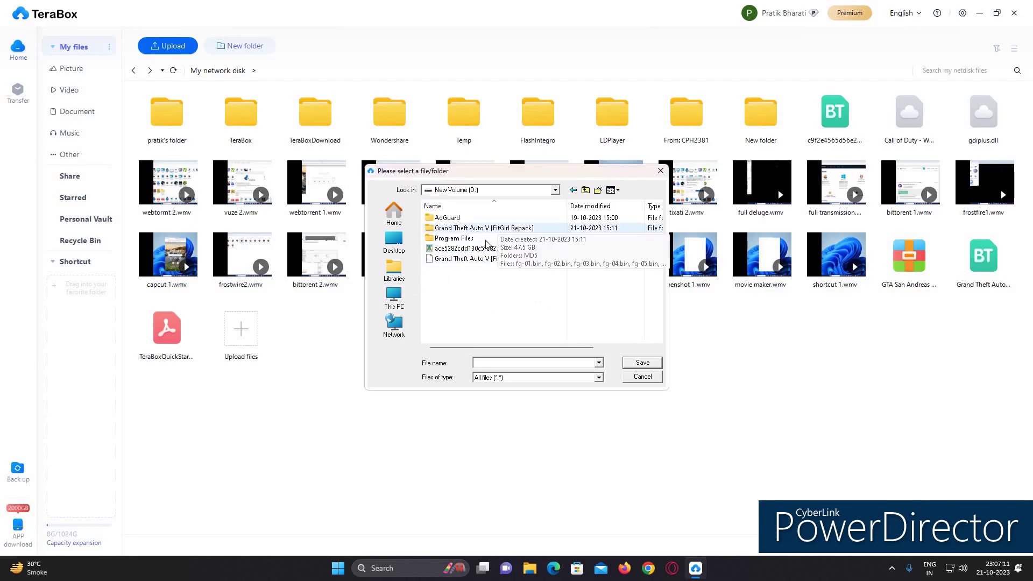
left_click(395, 215)
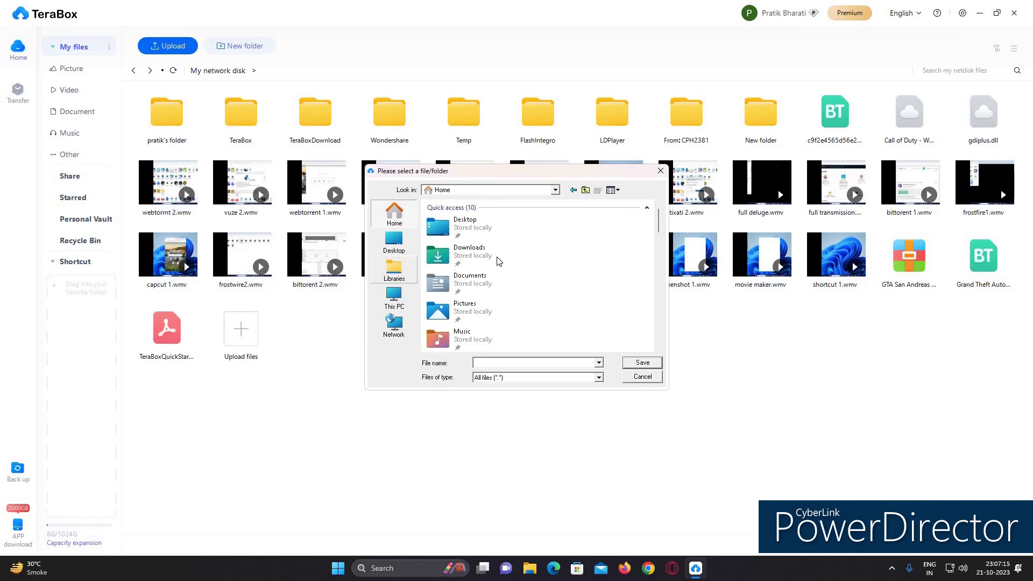
left_click(495, 258)
double_click(487, 254)
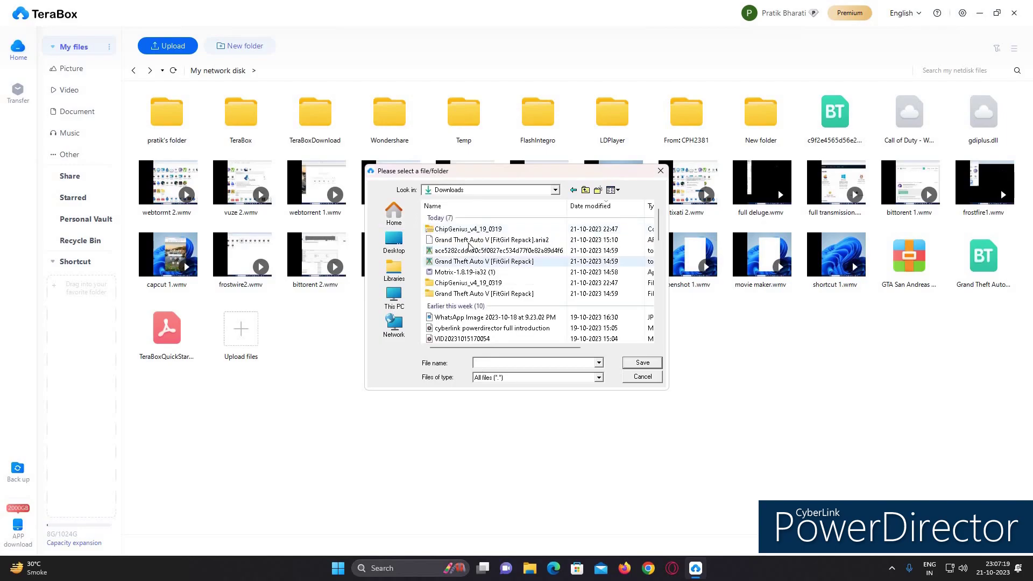
left_click(471, 241)
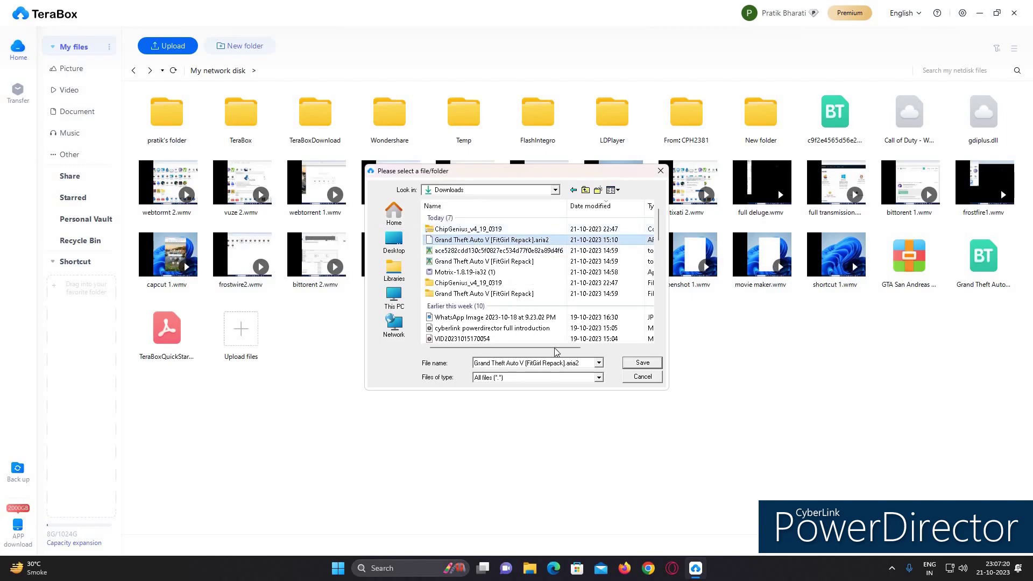
left_click(642, 364)
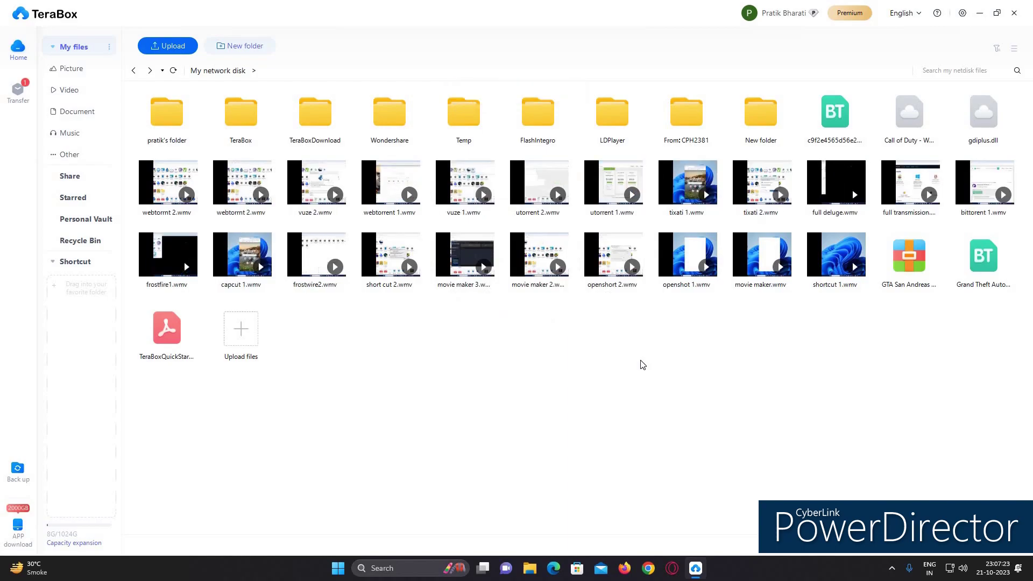
Step: View the available actions for the BT file beside the New folder, and dismiss the upload notification
right_click(896, 110)
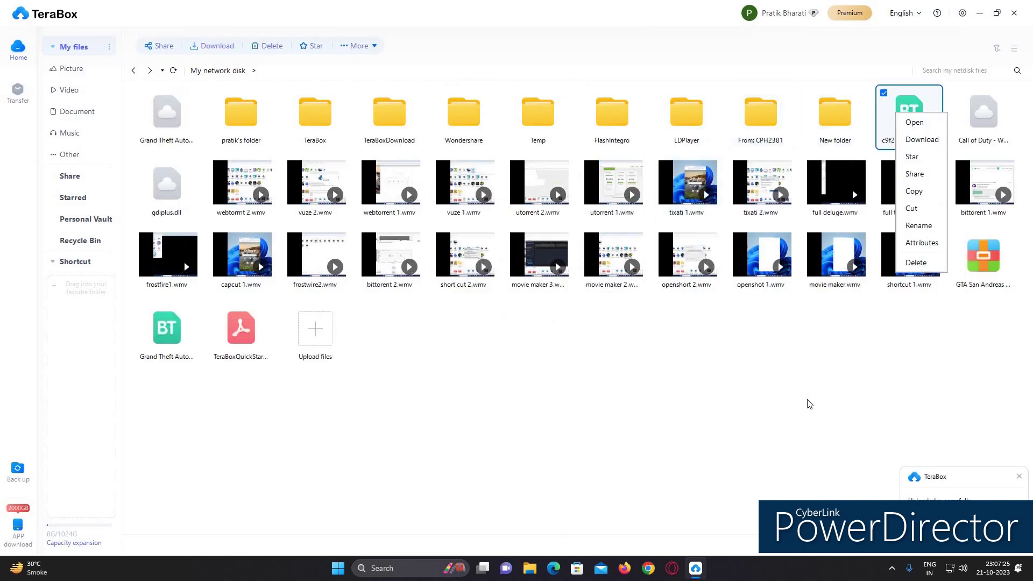
left_click(809, 403)
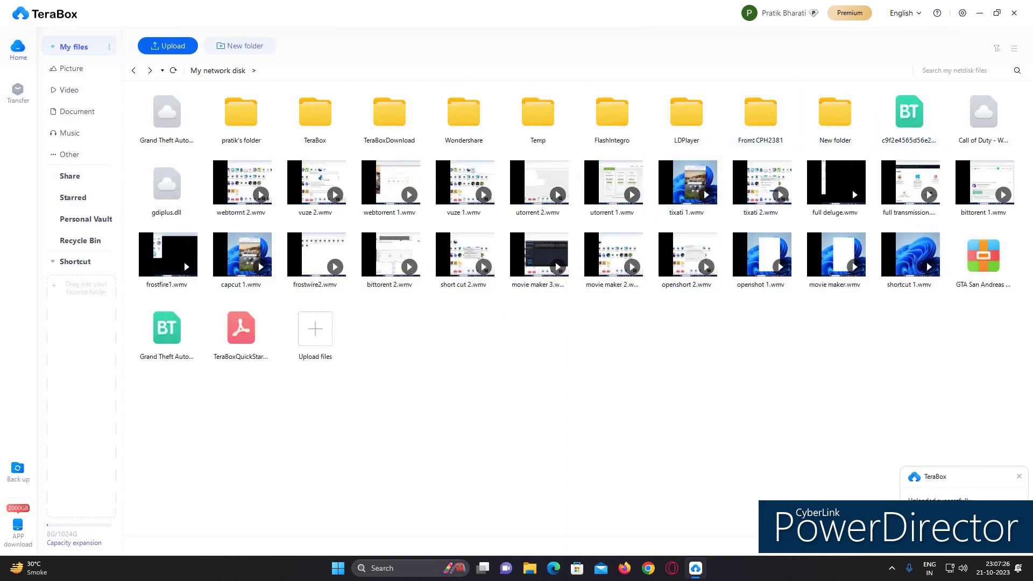
left_click(1020, 478)
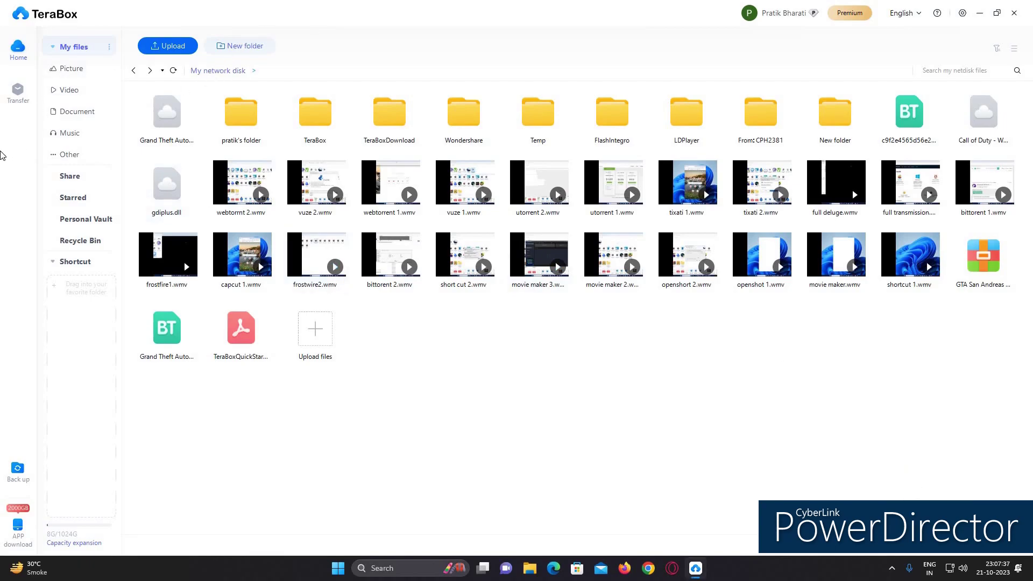
Step: Browse the netdisk files in the Picture and Video categories
left_click(63, 75)
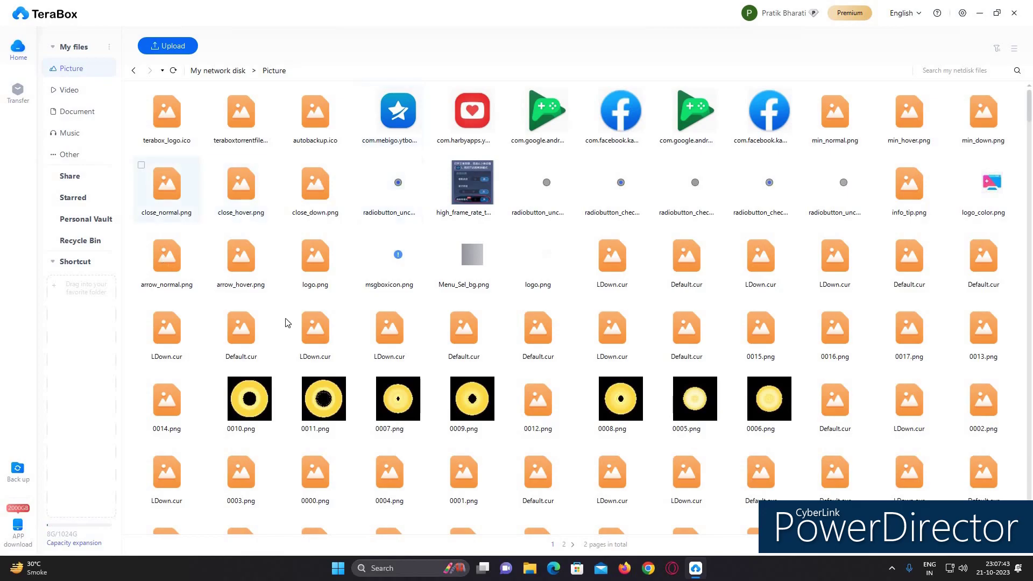
scroll(394, 358, "down", 10)
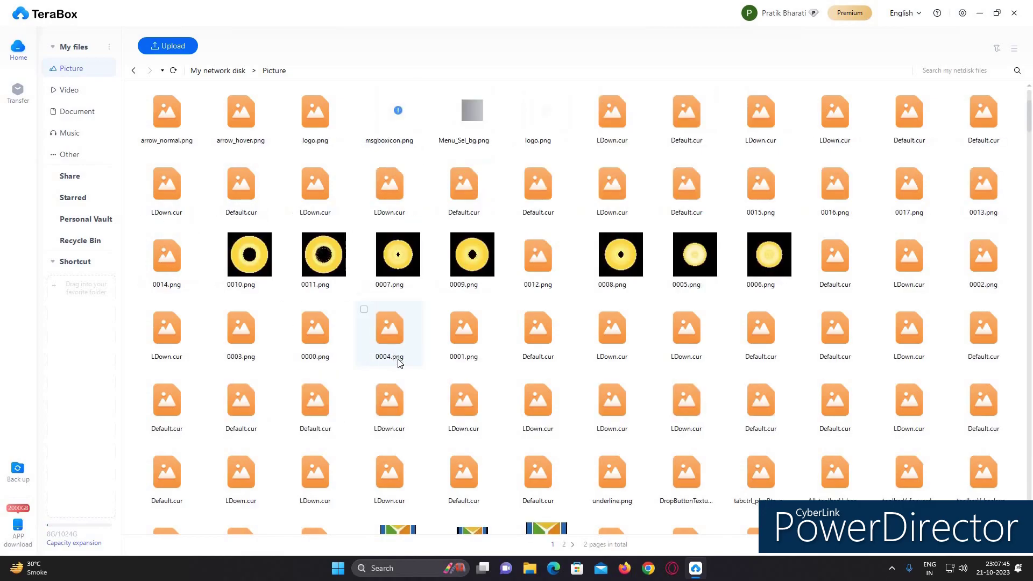
scroll(399, 361, "up", 10)
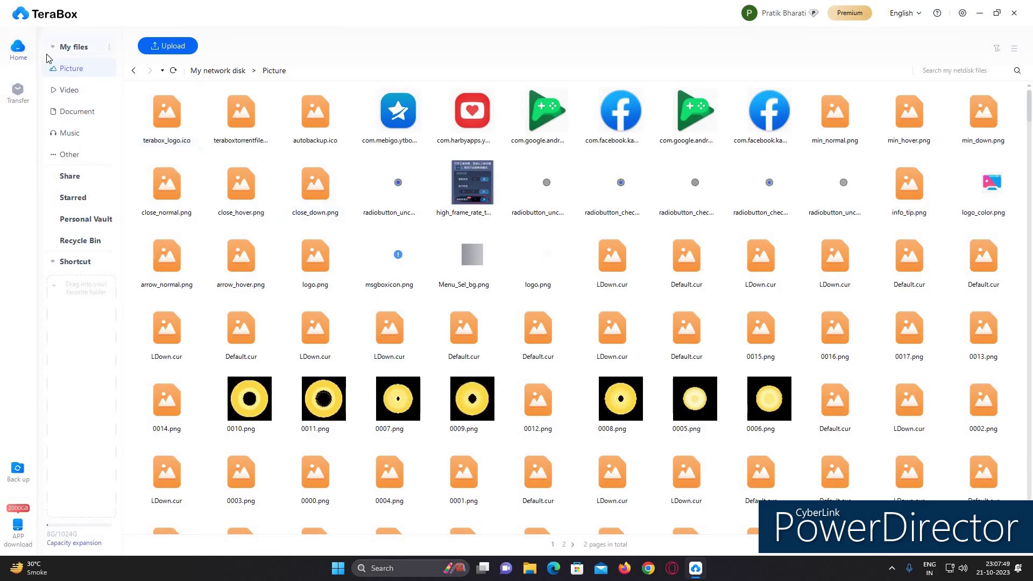
left_click(65, 92)
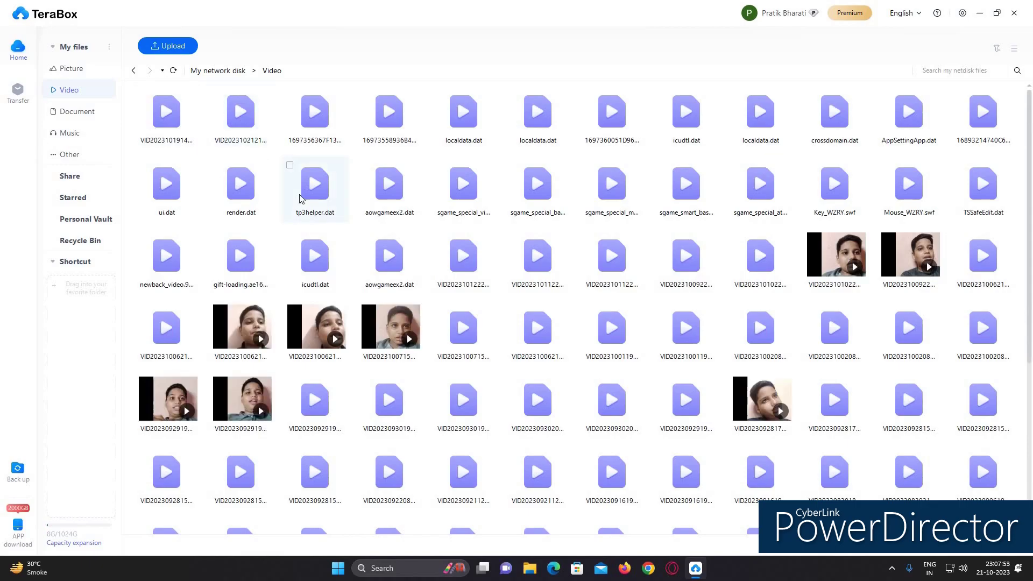
scroll(300, 199, "down", 5)
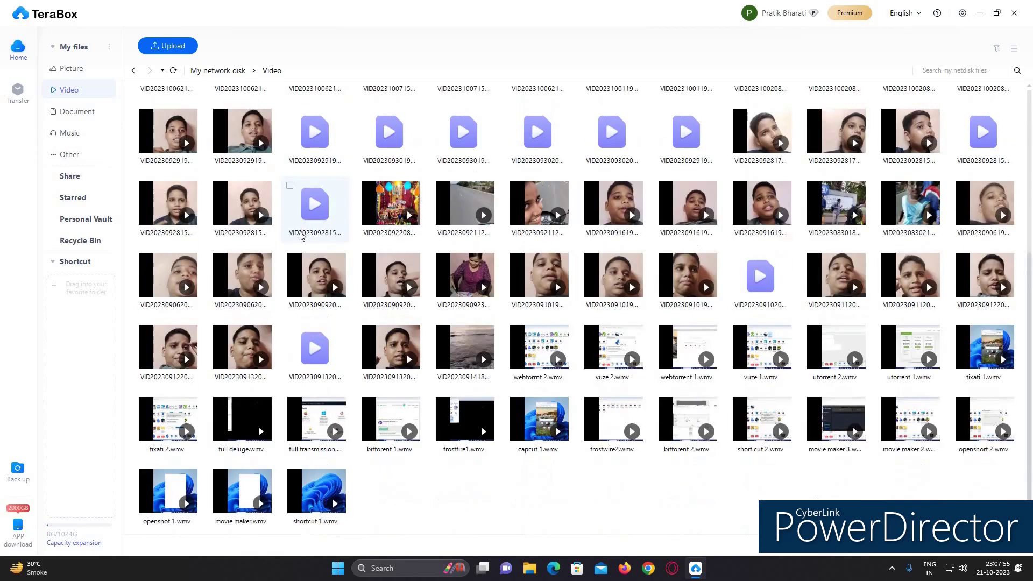
left_click(69, 93)
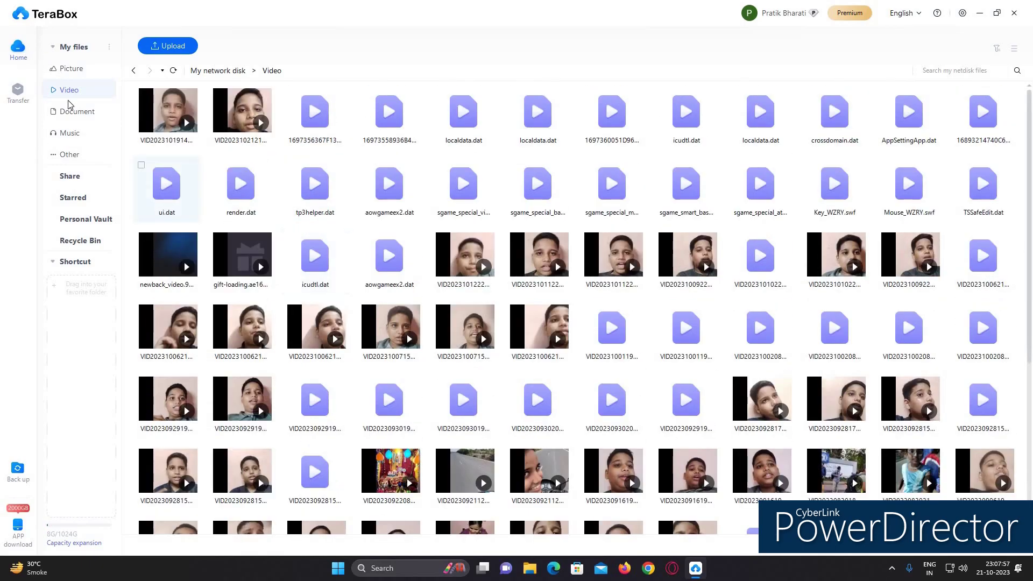
Step: Look through the files in the Document, Music and Other categories
left_click(97, 117)
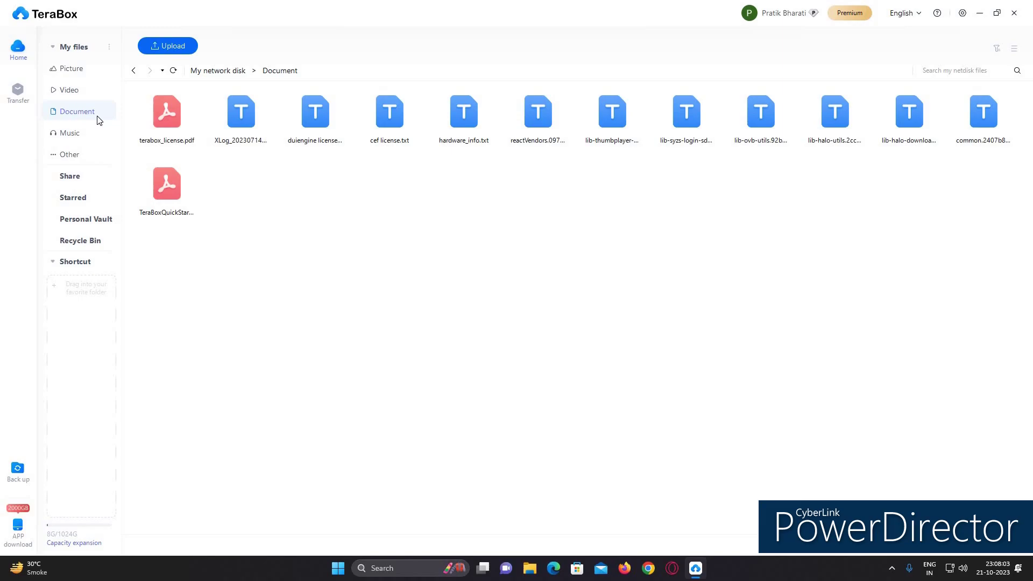
left_click(70, 134)
left_click(100, 155)
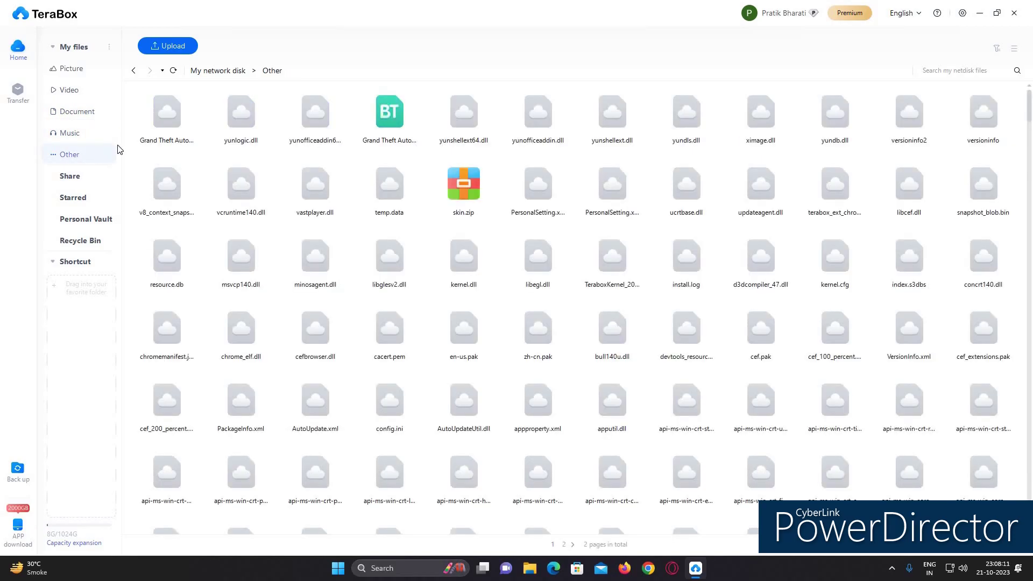
left_click(89, 141)
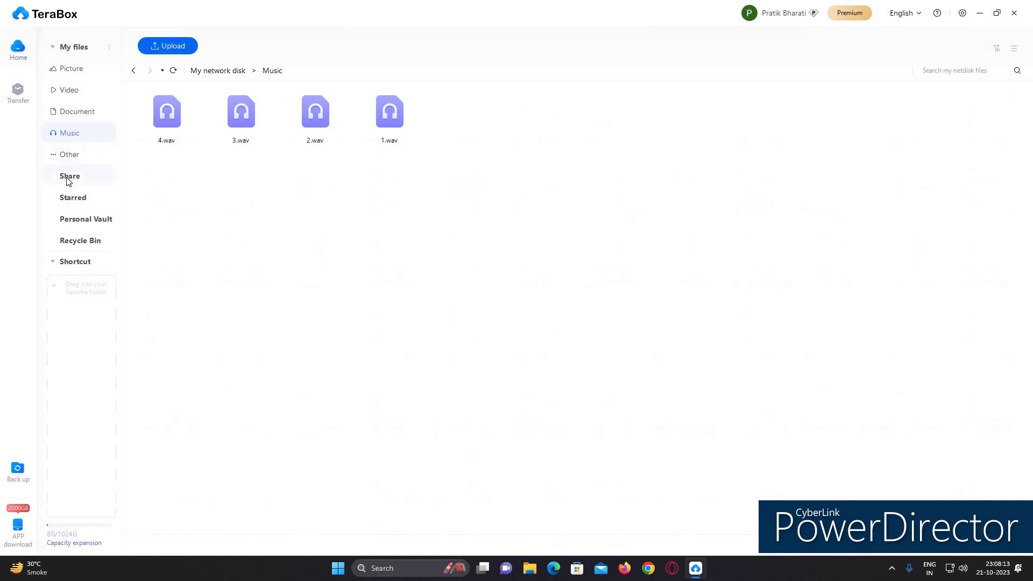
Step: Look over the Share, Starred, Personal Vault and Recycle Bin sections
left_click(68, 181)
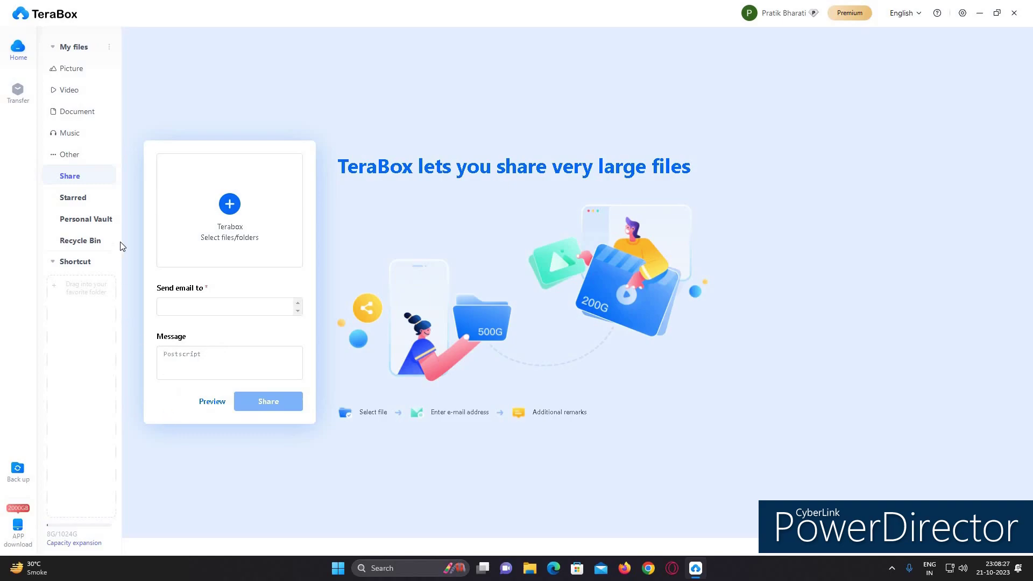
left_click(101, 195)
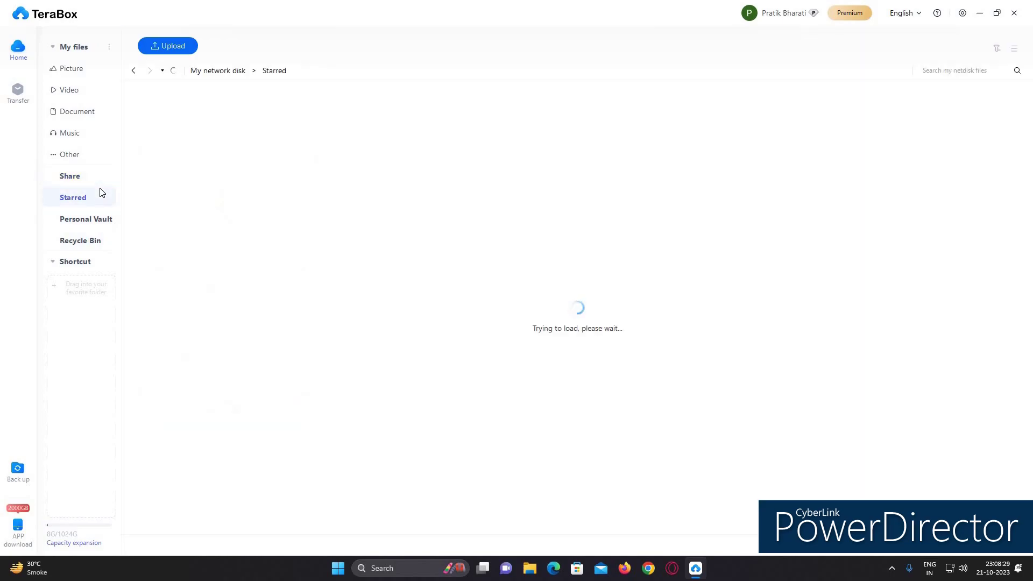
left_click(84, 225)
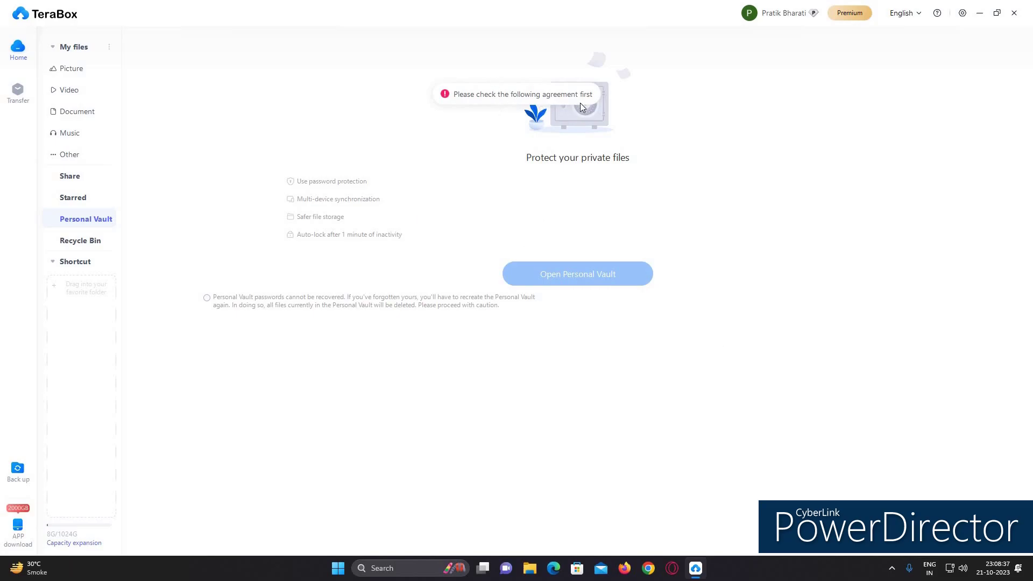
left_click(64, 245)
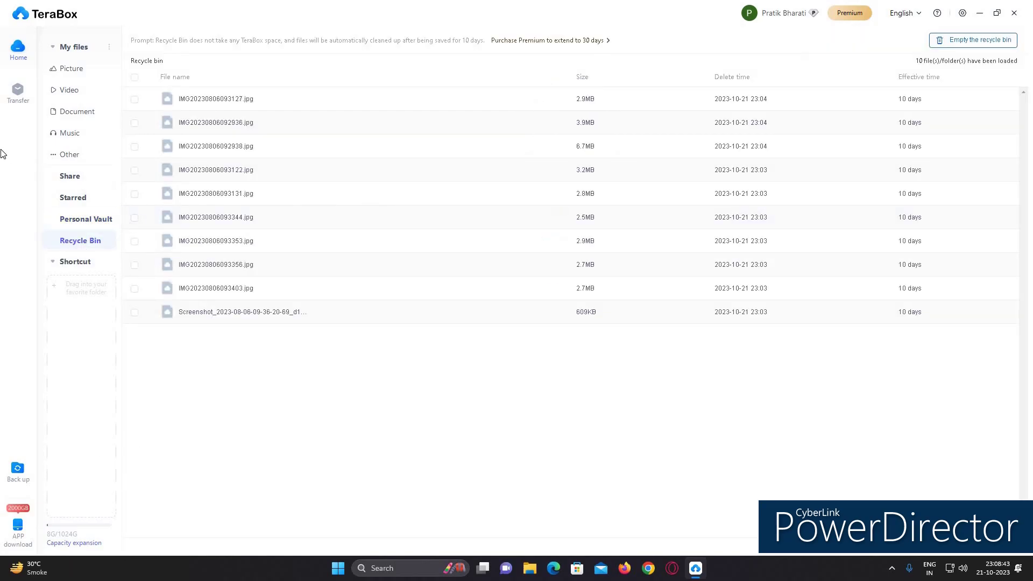
Step: Return to My files, review the extra actions for the video "webtorrnt 2.wmv", and star it
left_click(80, 49)
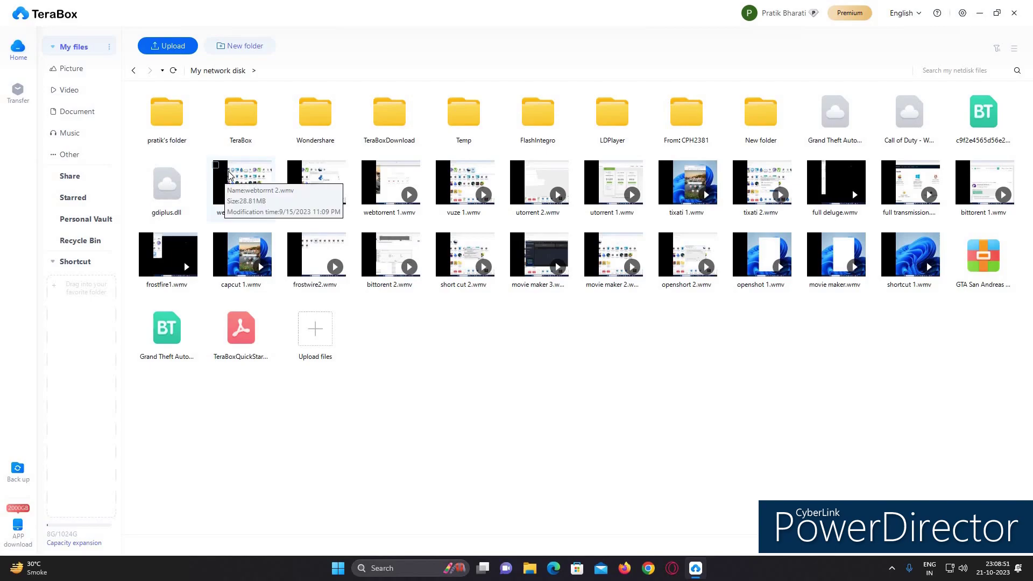
left_click(229, 175)
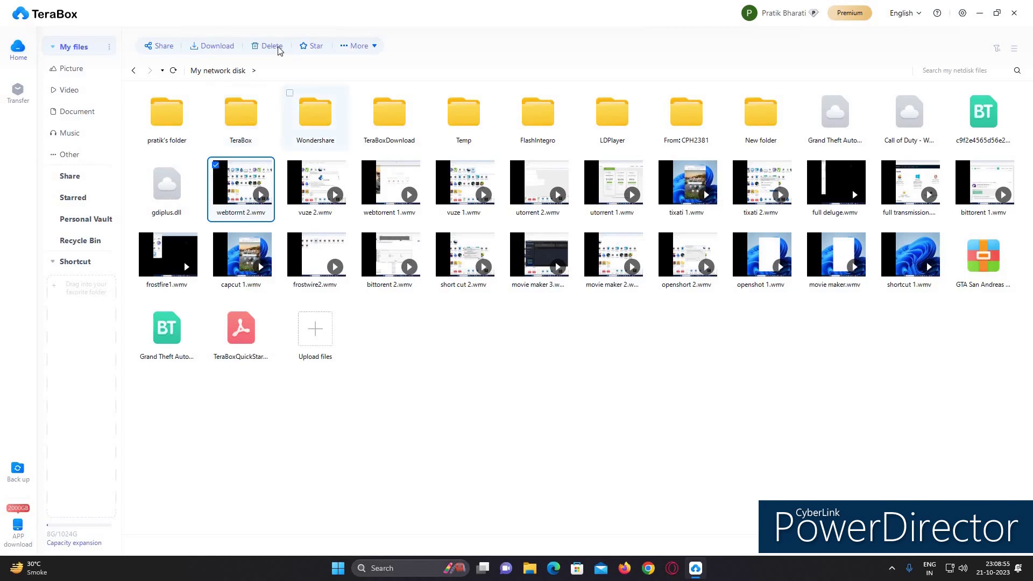
left_click(366, 53)
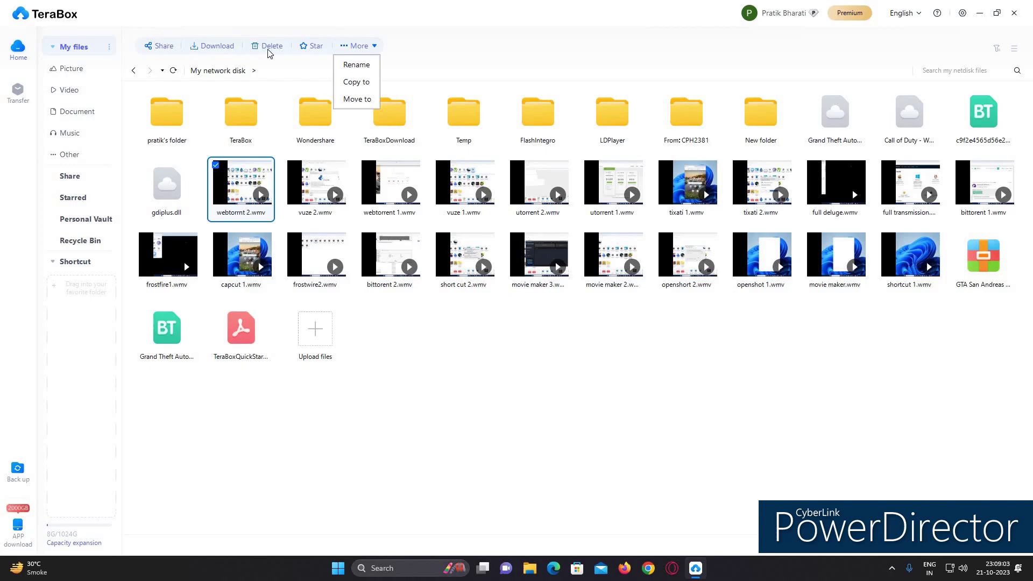
left_click(315, 53)
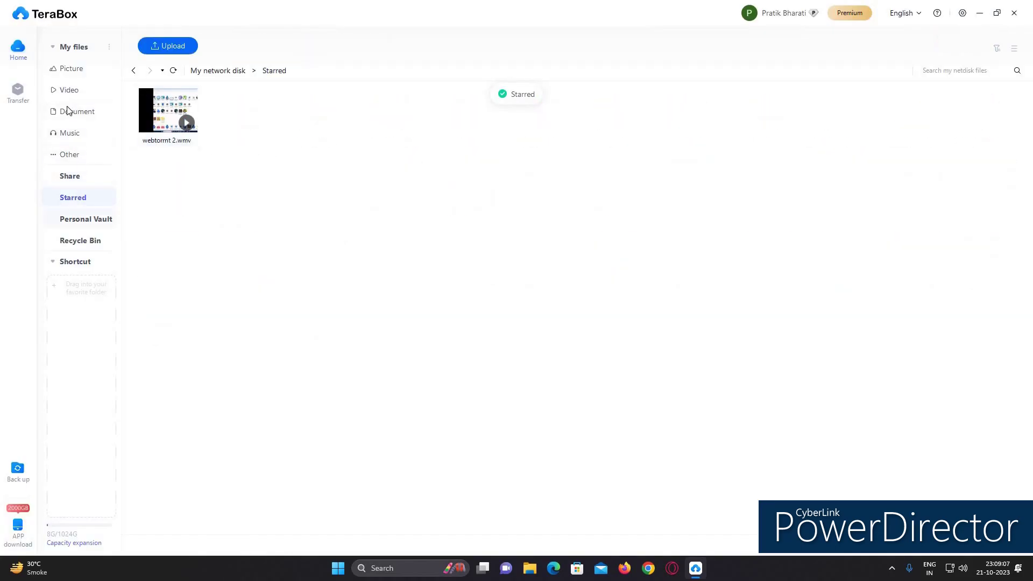
Step: Check the Share page and the Starred list, and return to My files
left_click(88, 180)
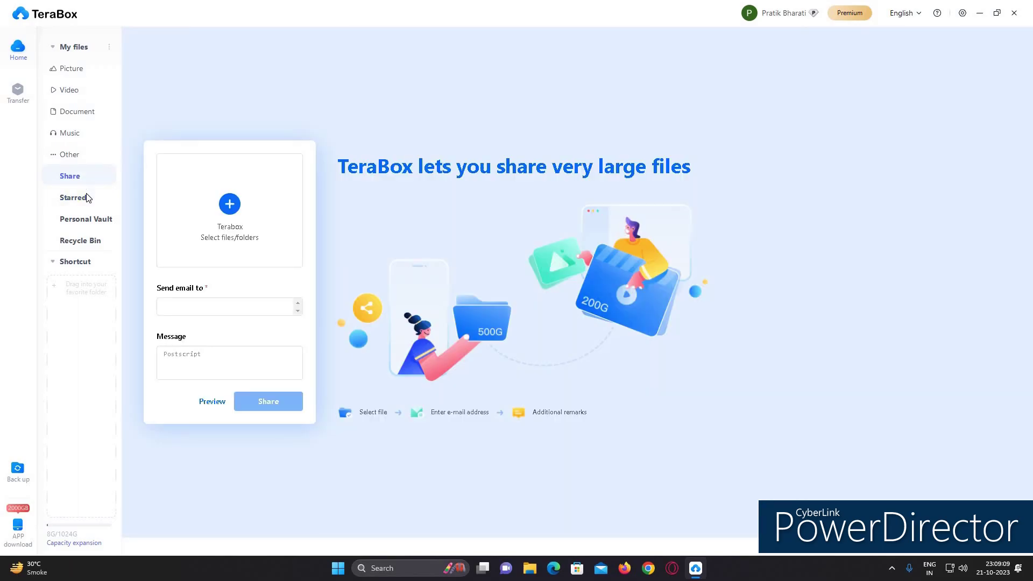
left_click(88, 199)
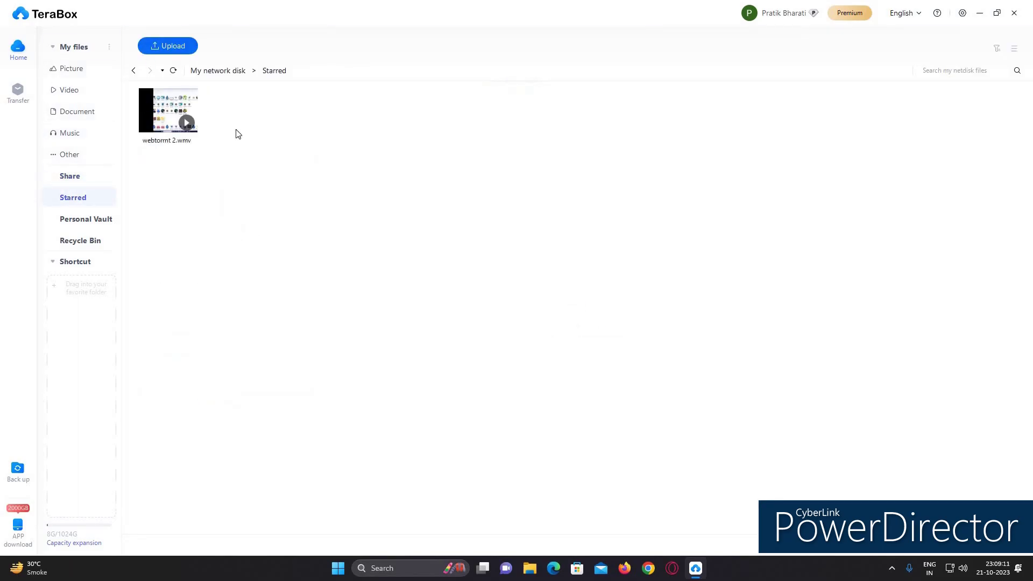
left_click(92, 68)
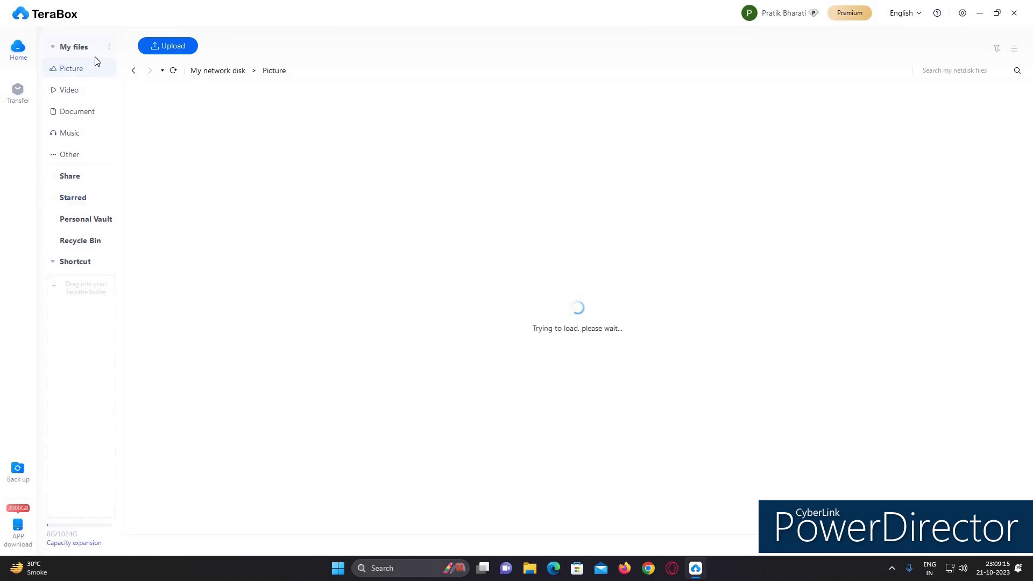
left_click(96, 53)
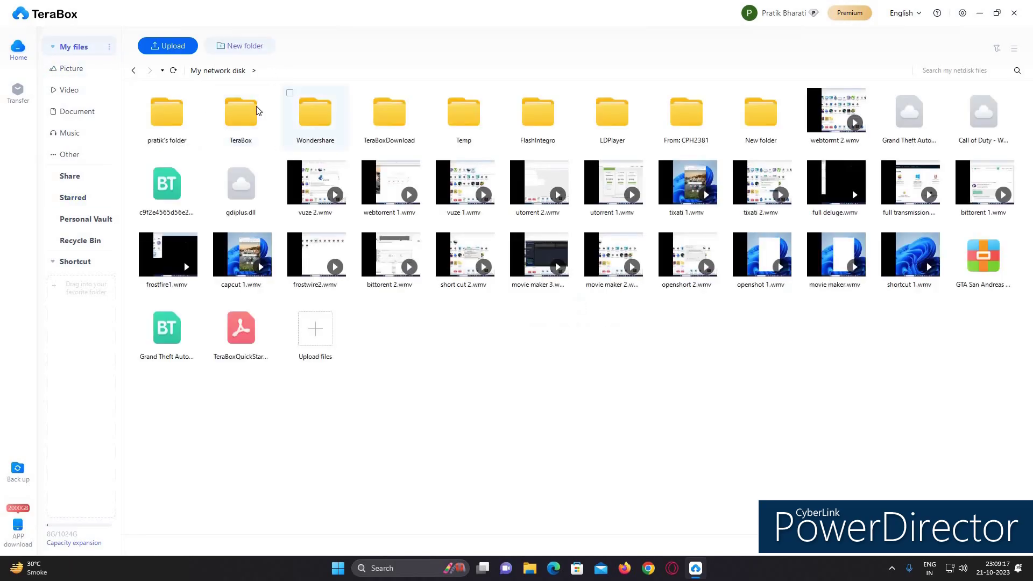
Step: Delete the video "vuze 2.wmv" from My files and confirm the deletion
left_click(321, 180)
left_click(254, 47)
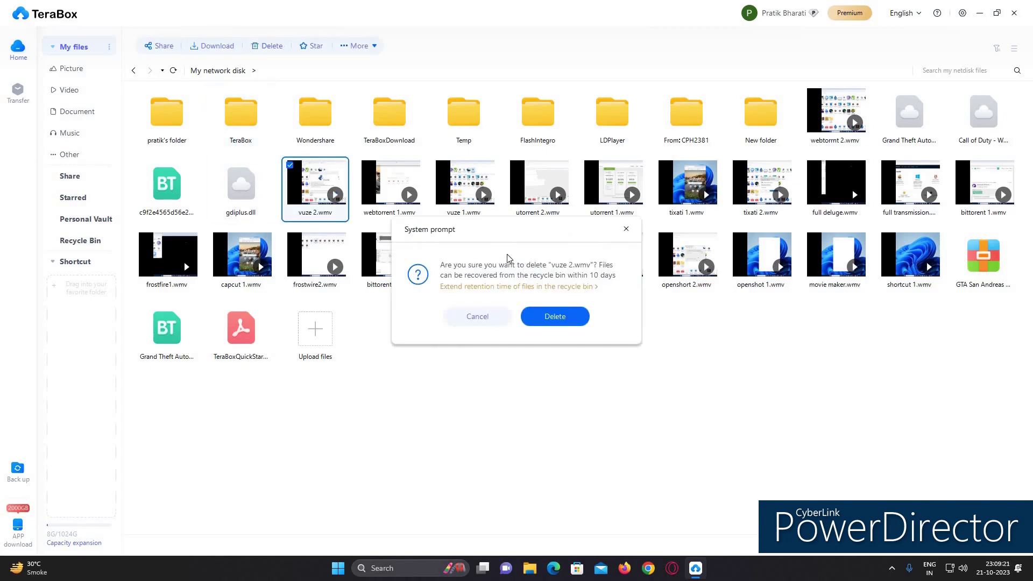
left_click(576, 322)
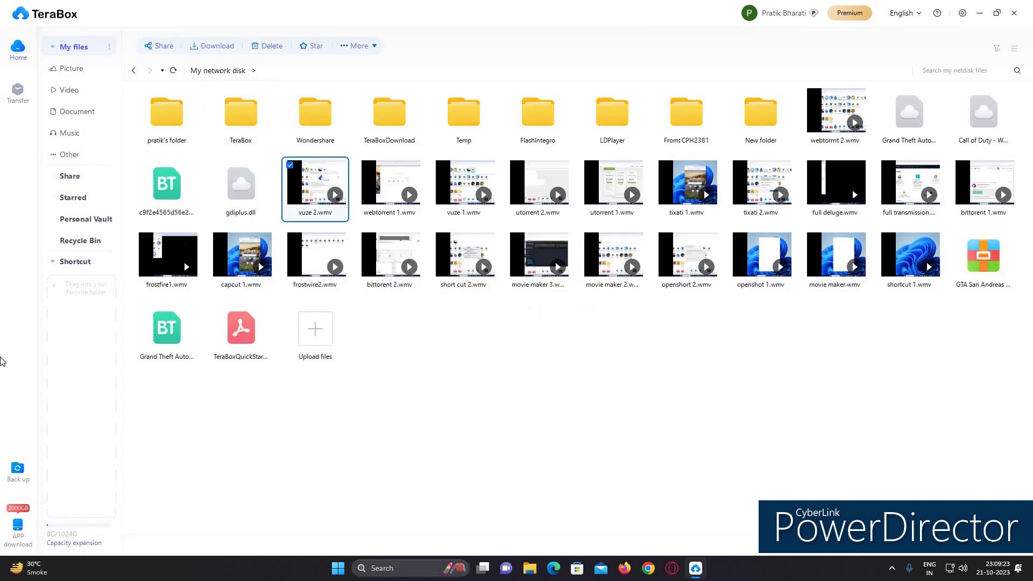
Step: Restore "vuze 2.wmv" from the Recycle Bin and confirm the restore
left_click(104, 242)
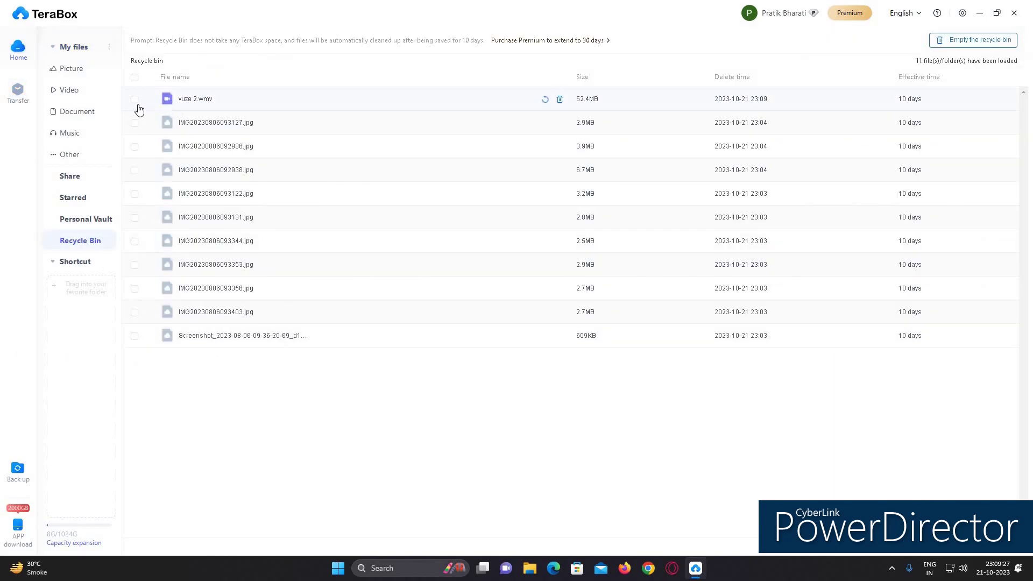
left_click(135, 102)
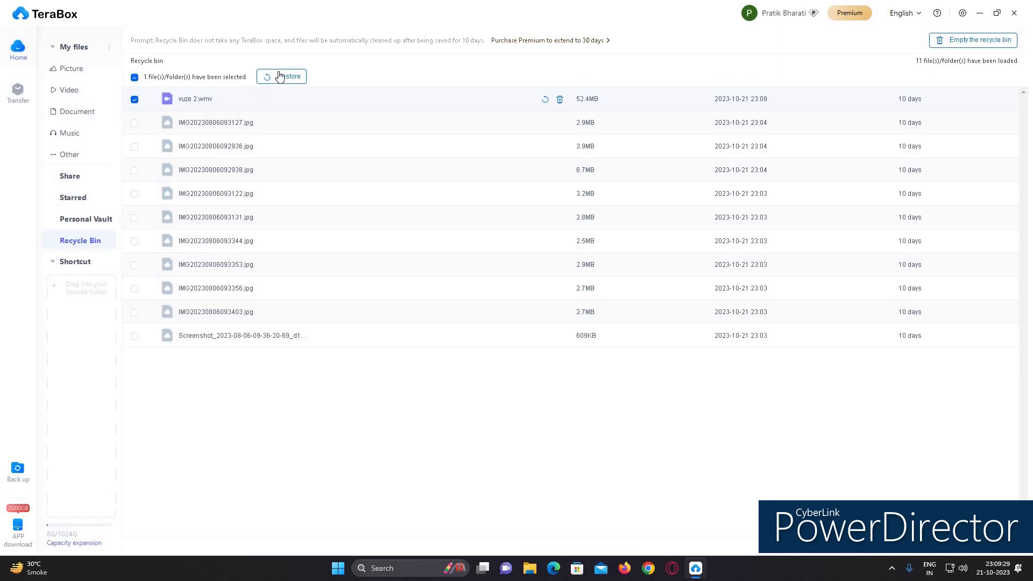
left_click(546, 335)
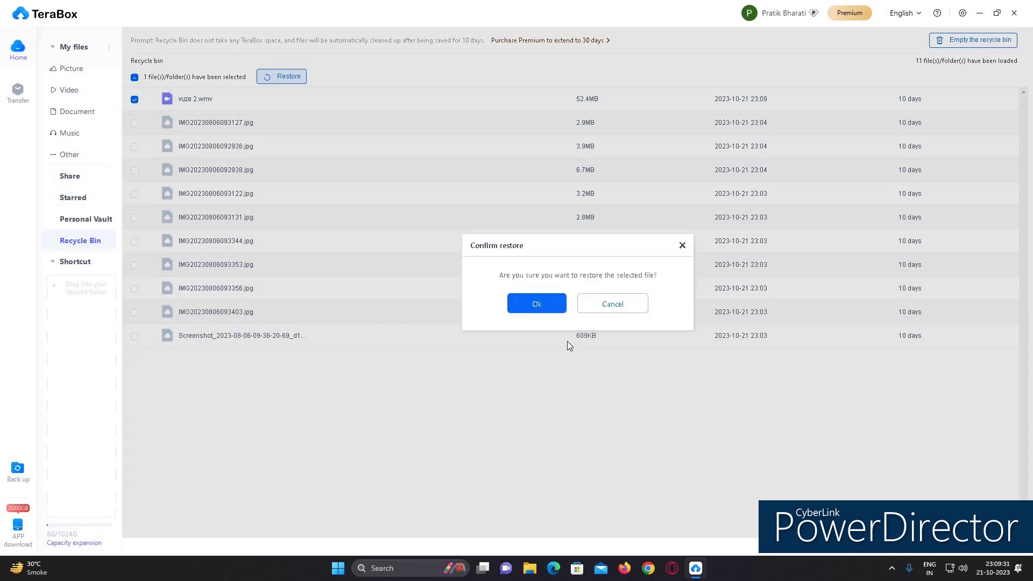
left_click(536, 302)
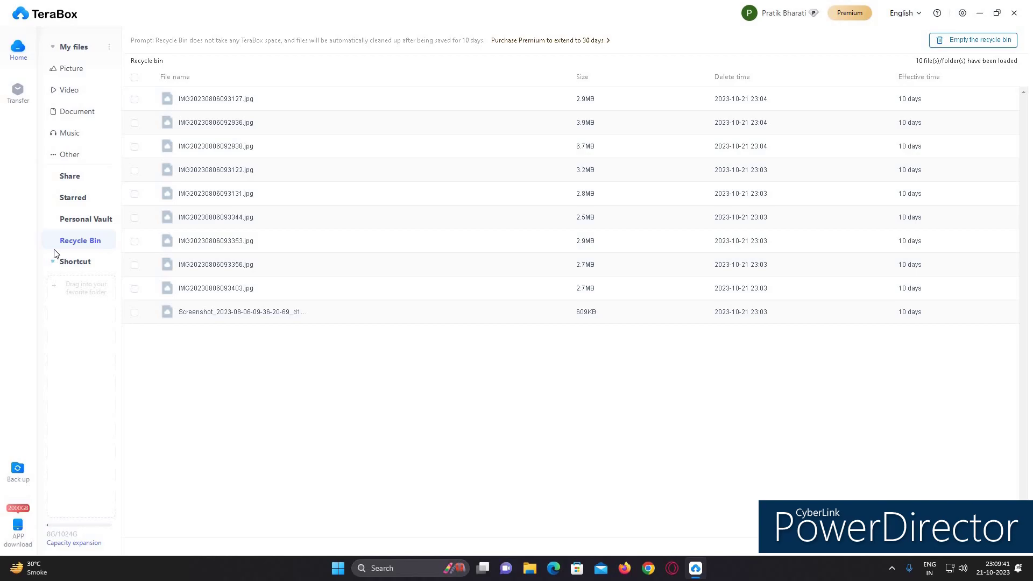
Step: Look over the Completed, Uploading and Downloading transfer lists
left_click(18, 92)
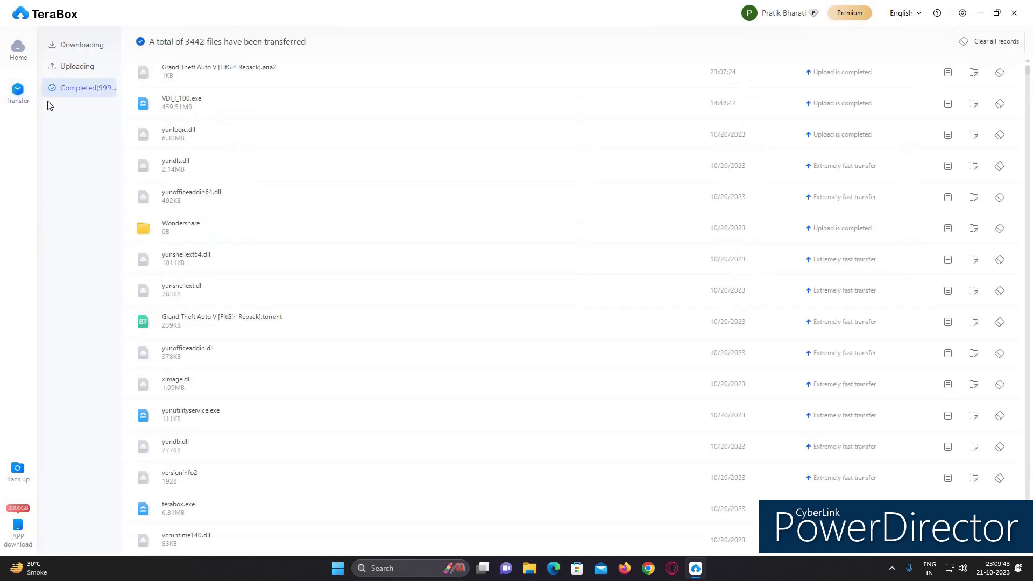
left_click(71, 70)
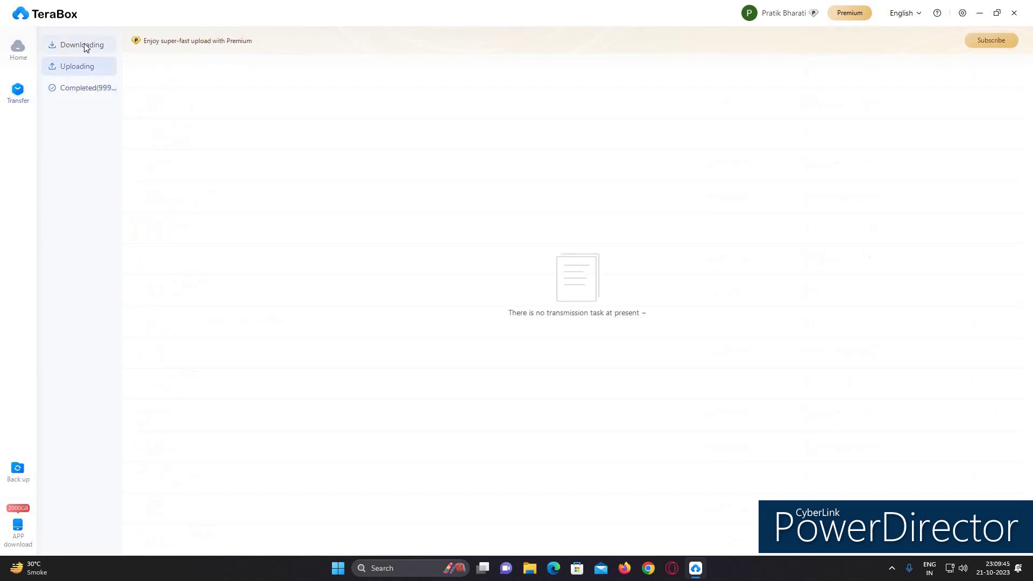
left_click(81, 48)
left_click(78, 60)
left_click(89, 44)
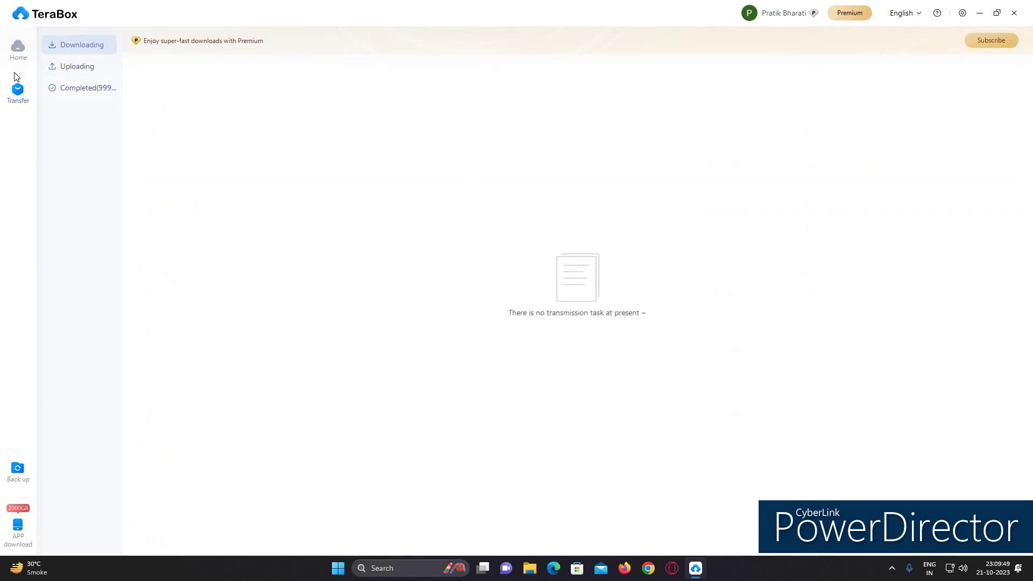
left_click(25, 58)
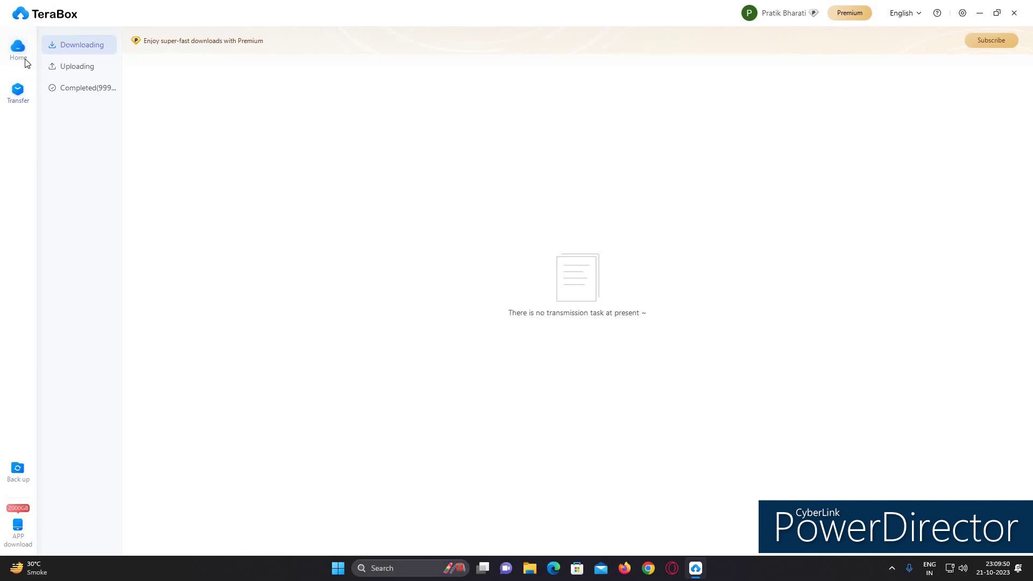
left_click(16, 93)
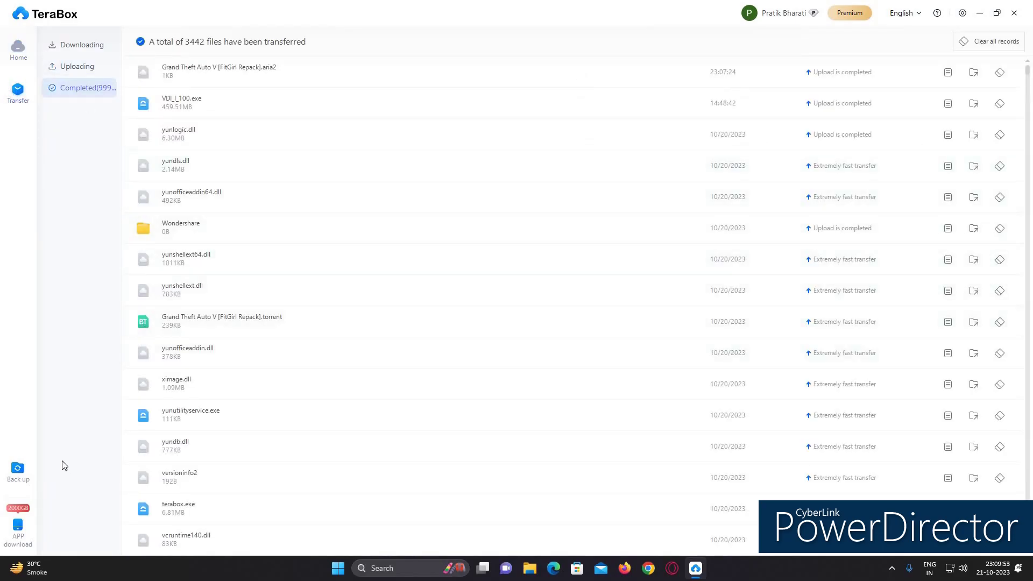
left_click(80, 47)
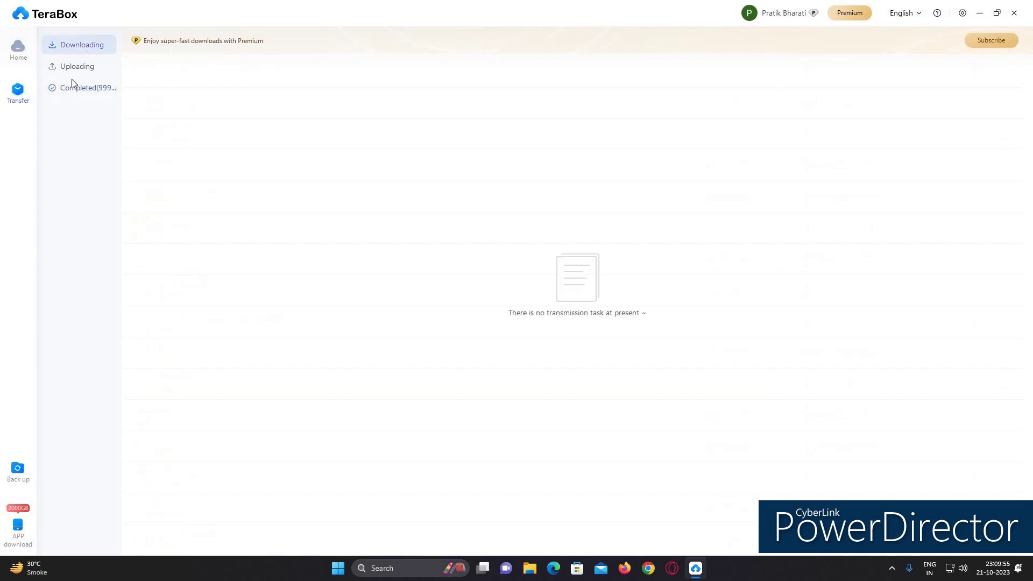
left_click(66, 90)
left_click(71, 75)
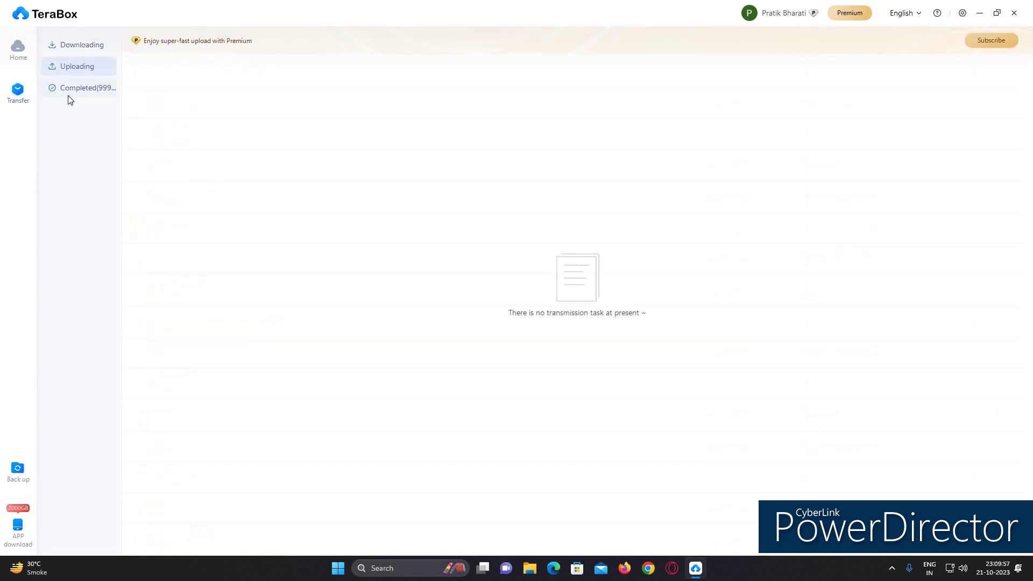
left_click(80, 88)
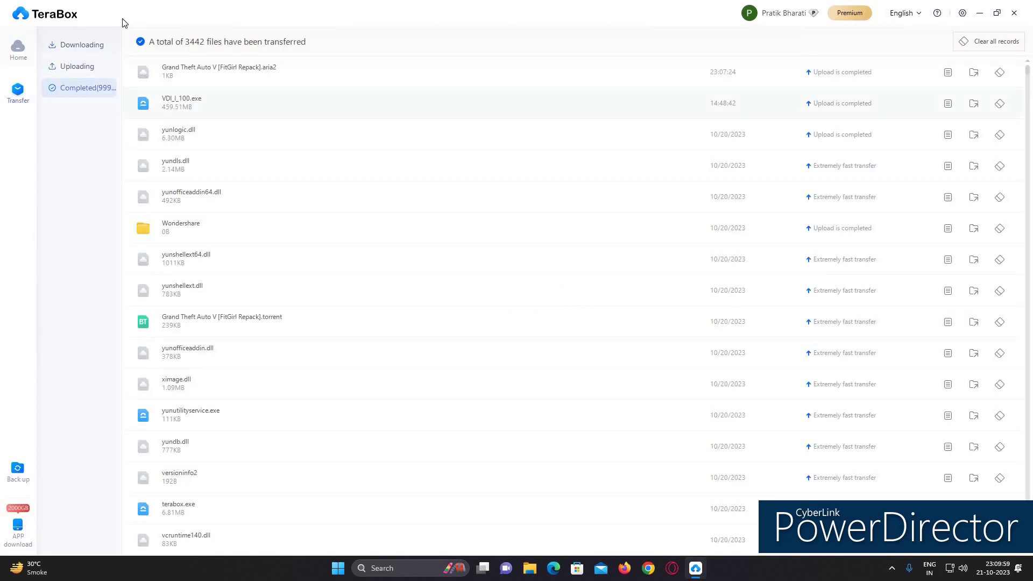
left_click(77, 48)
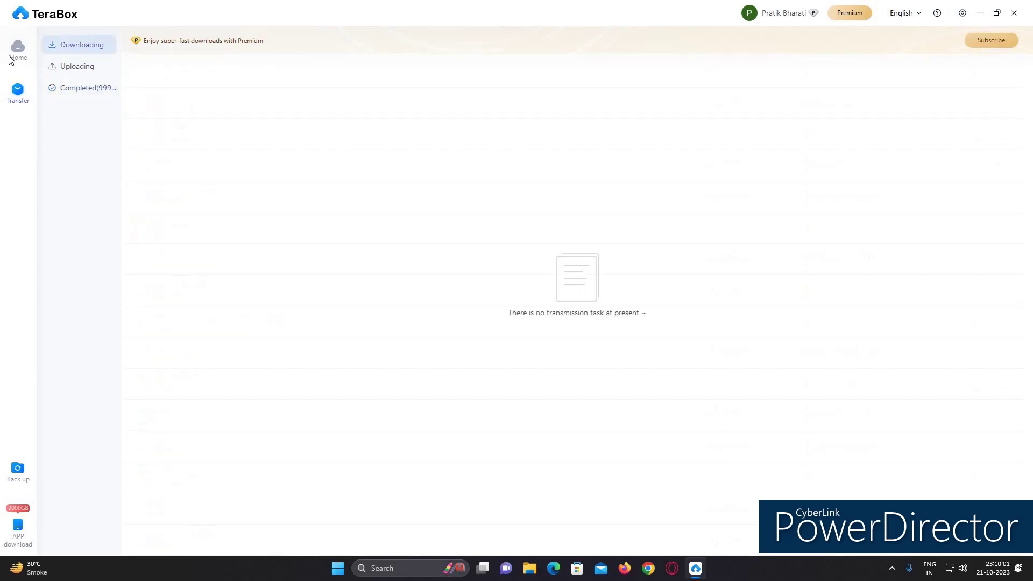
Step: Download "vuze 2.wmv" from My files to E:\TeraBoxDownload, making this the default download path
left_click(13, 60)
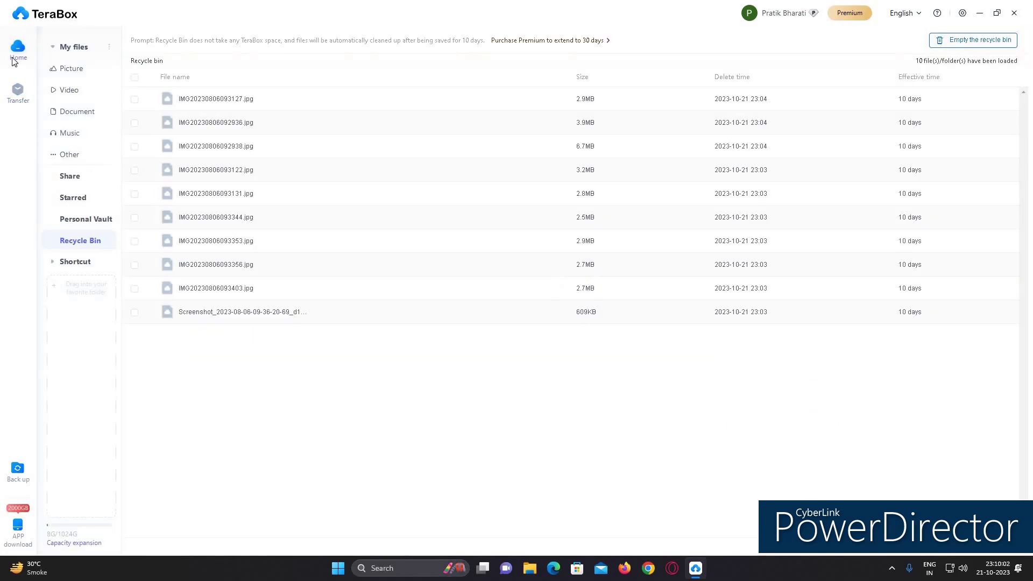
left_click(92, 47)
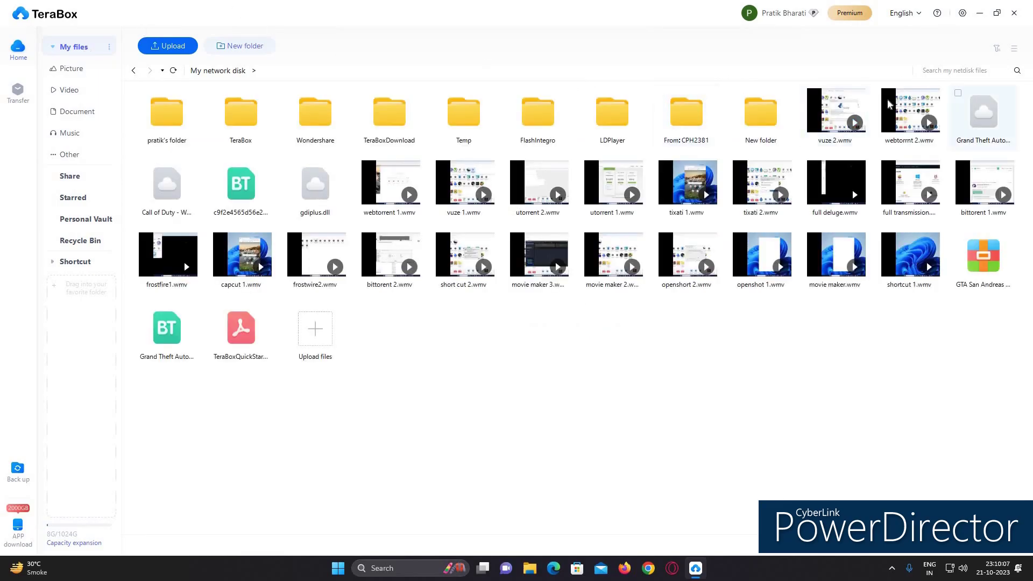
left_click(810, 95)
left_click(231, 54)
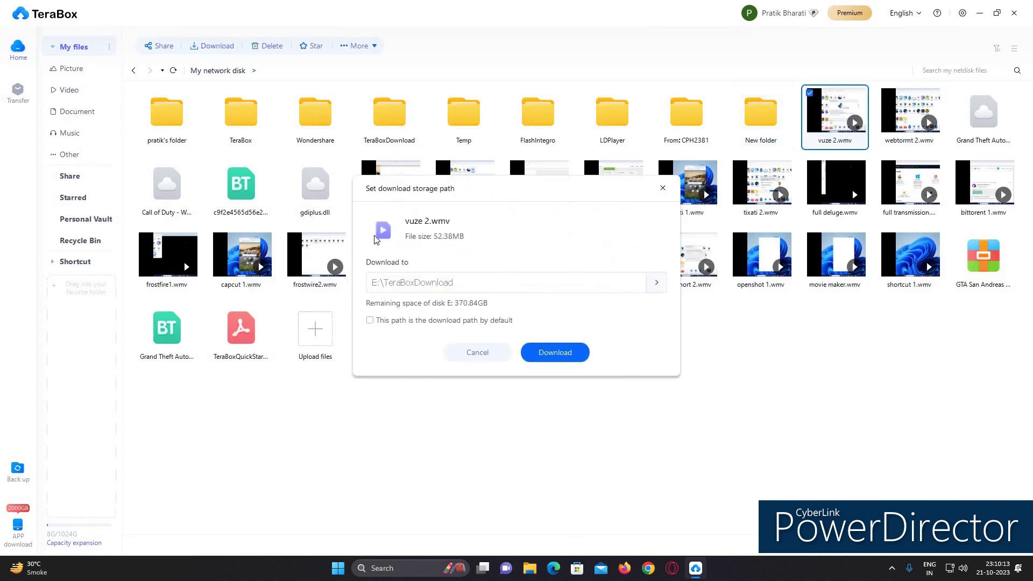
left_click(408, 322)
left_click(564, 352)
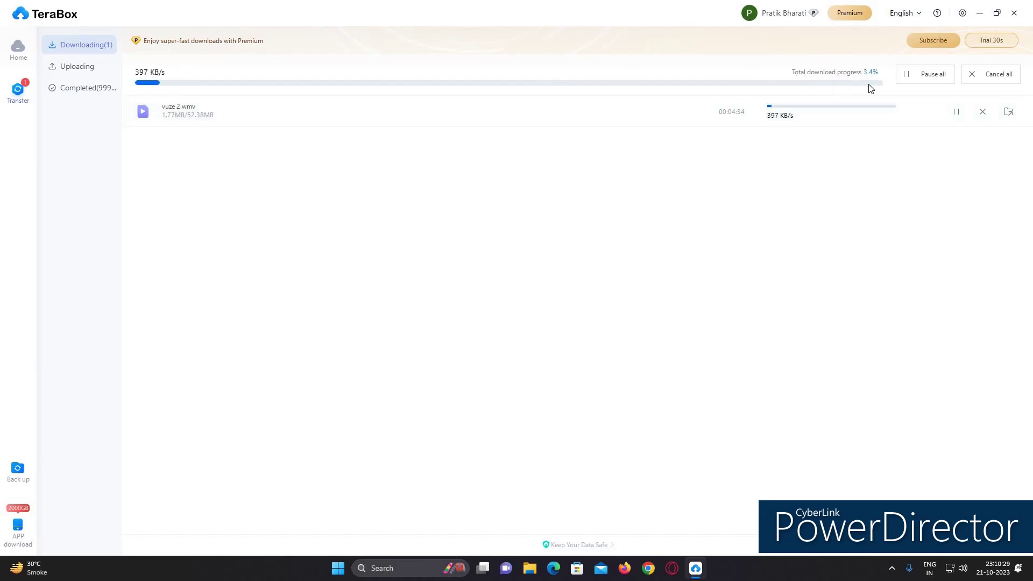
Step: Cancel the running download of "vuze 2.wmv" and return to My files
left_click(980, 114)
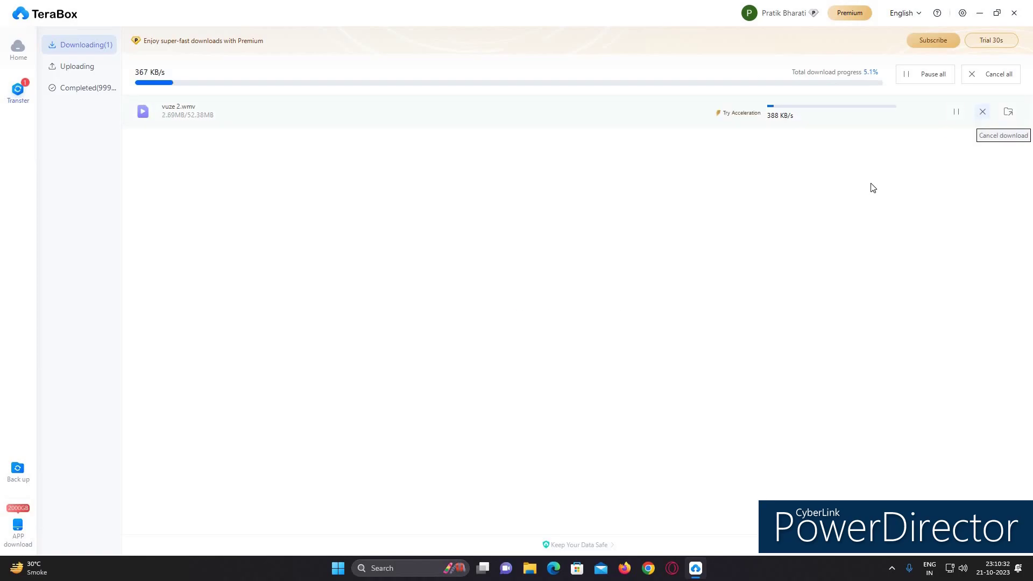
left_click(18, 44)
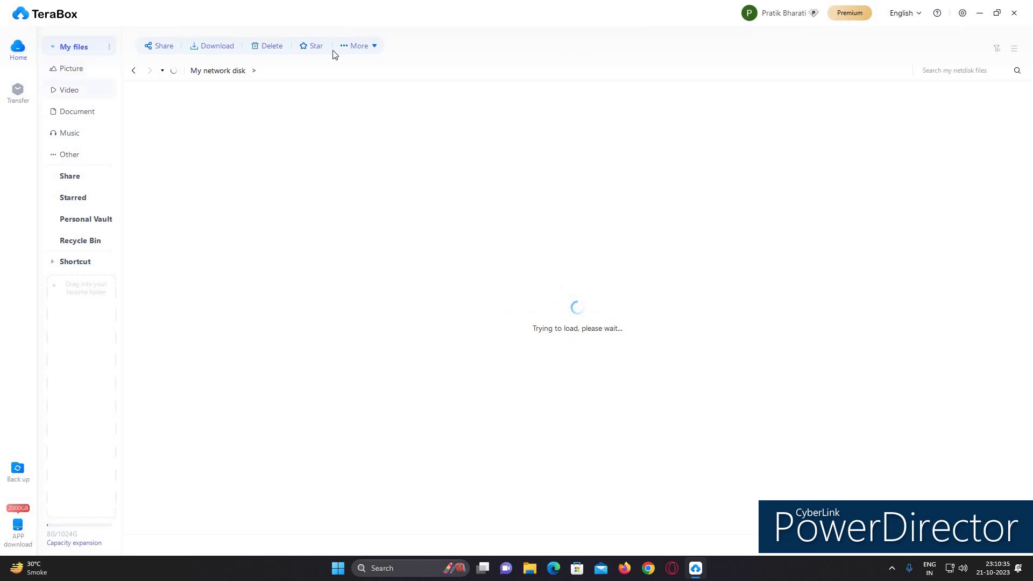
left_click(963, 14)
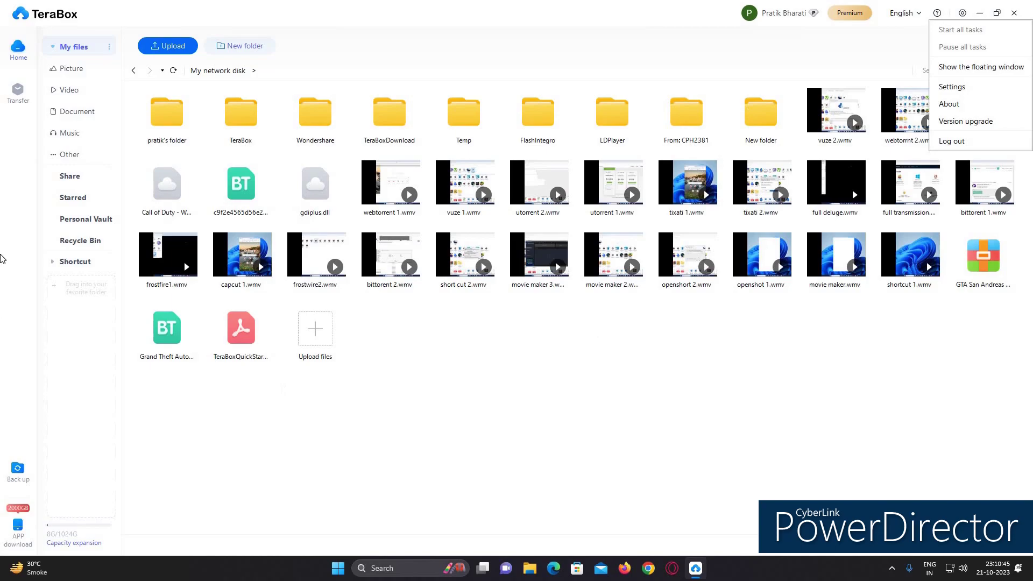
Step: Look through the completed transfer records and the Uploading list, and return to My files
left_click(24, 100)
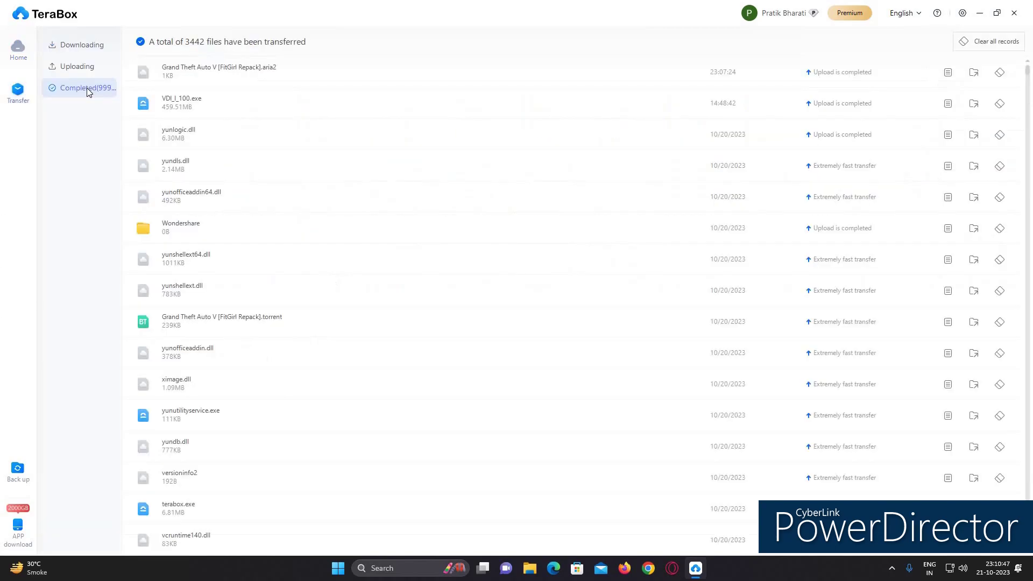
scroll(273, 228, "down", 15)
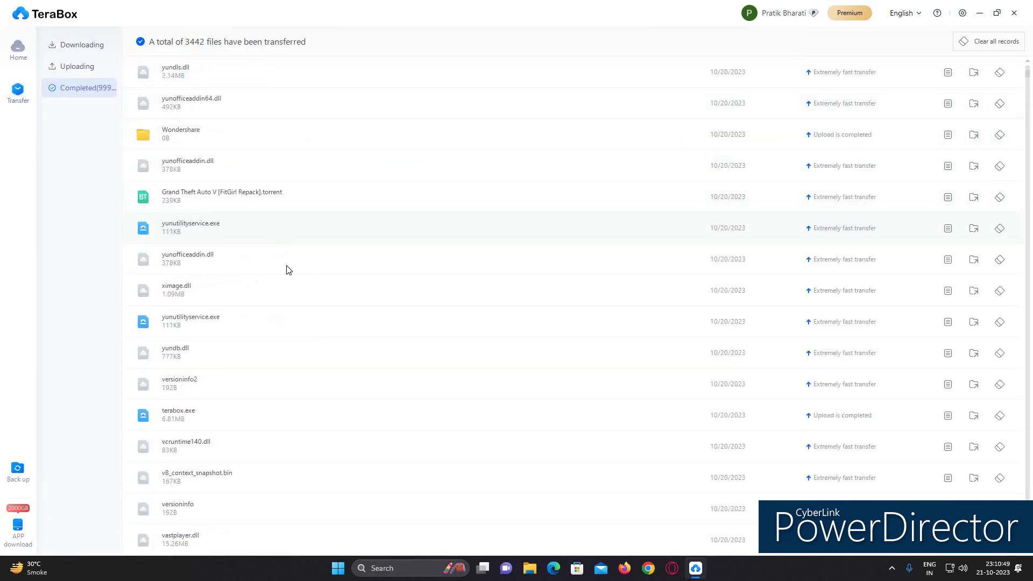
scroll(301, 238, "up", 10)
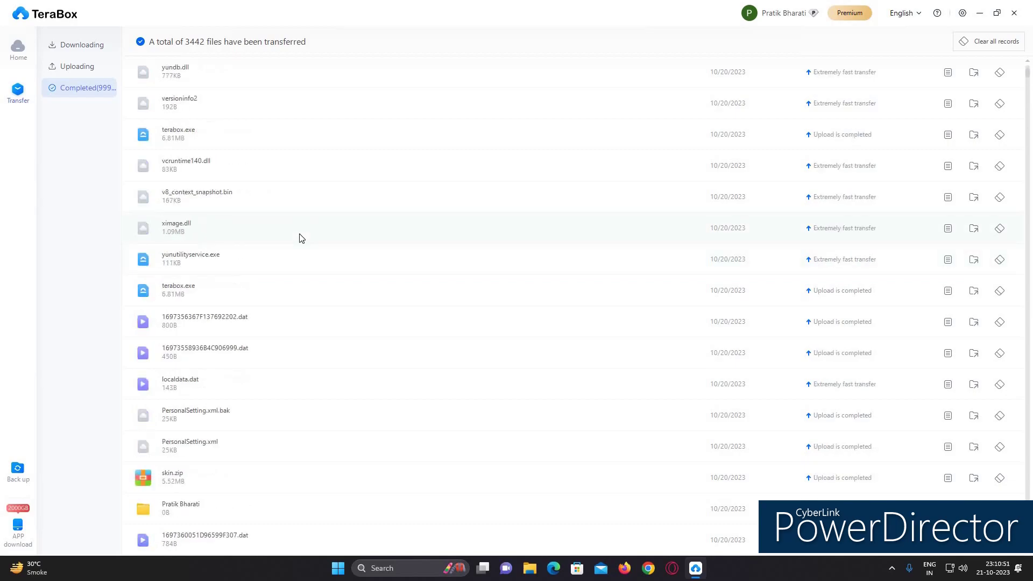
left_click(58, 70)
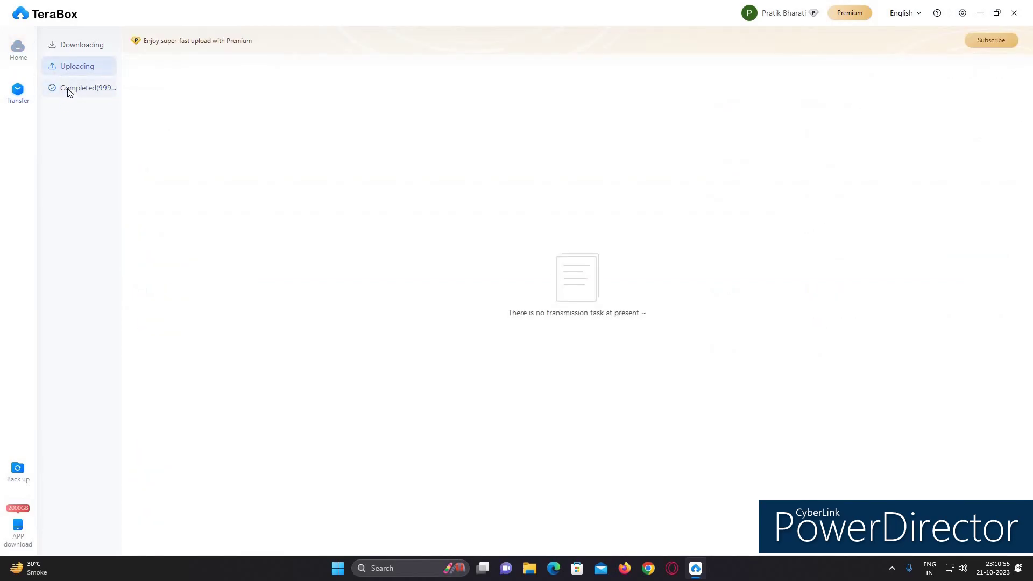
left_click(69, 93)
left_click(17, 47)
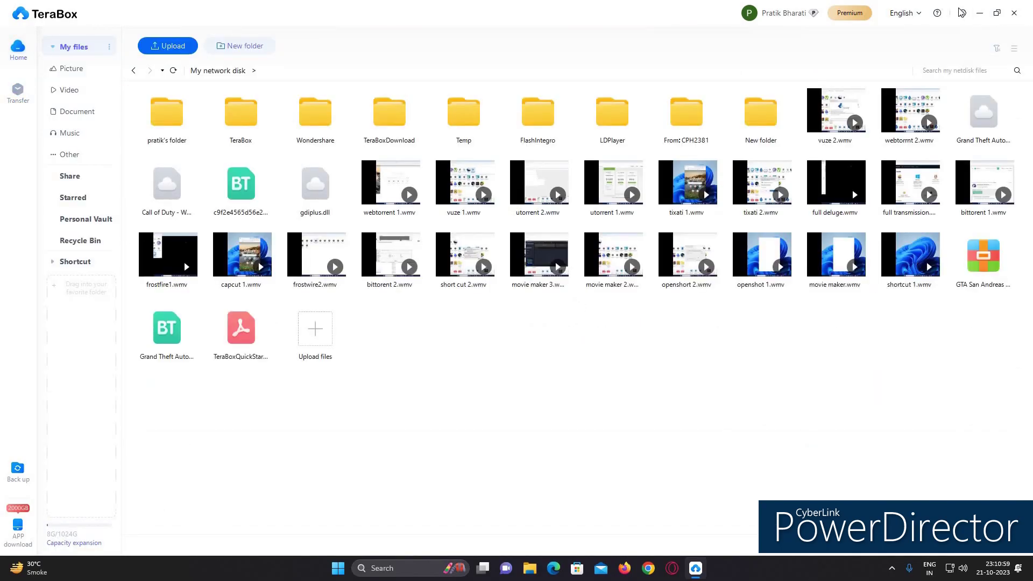
Step: Show the TeraBox floating window, hide it, and show it again
mouse_move(963, 12)
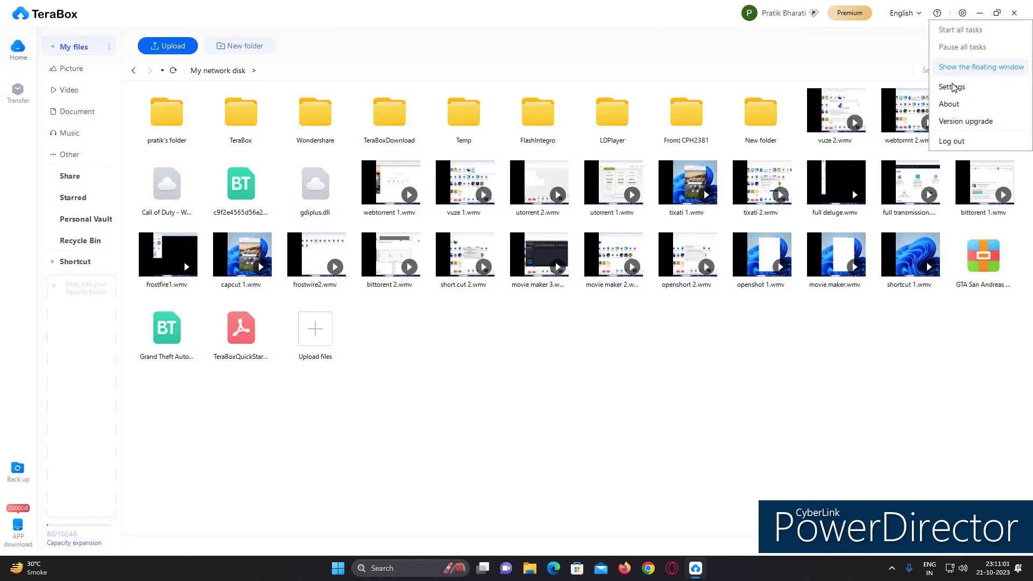
left_click(956, 67)
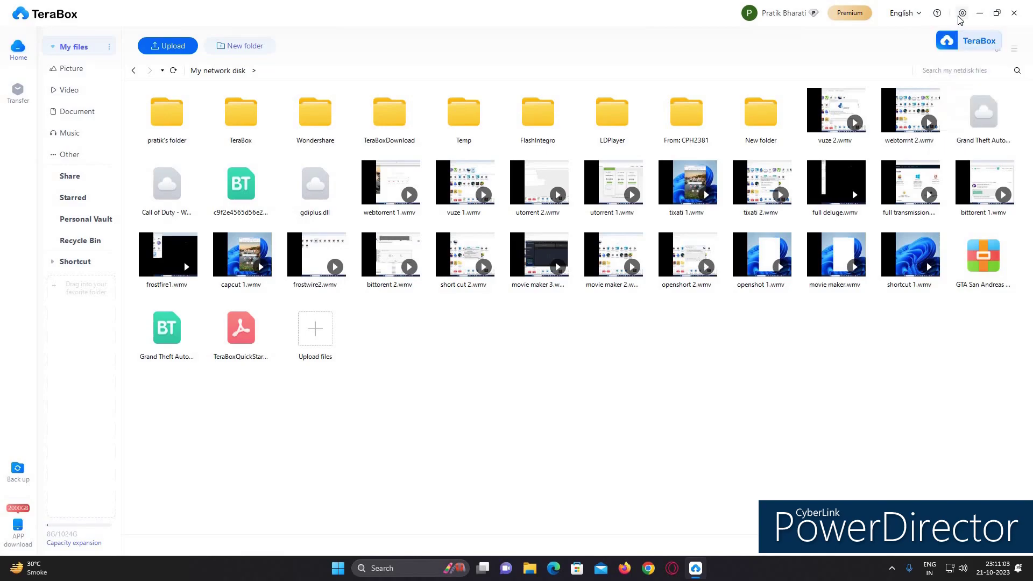
mouse_move(959, 17)
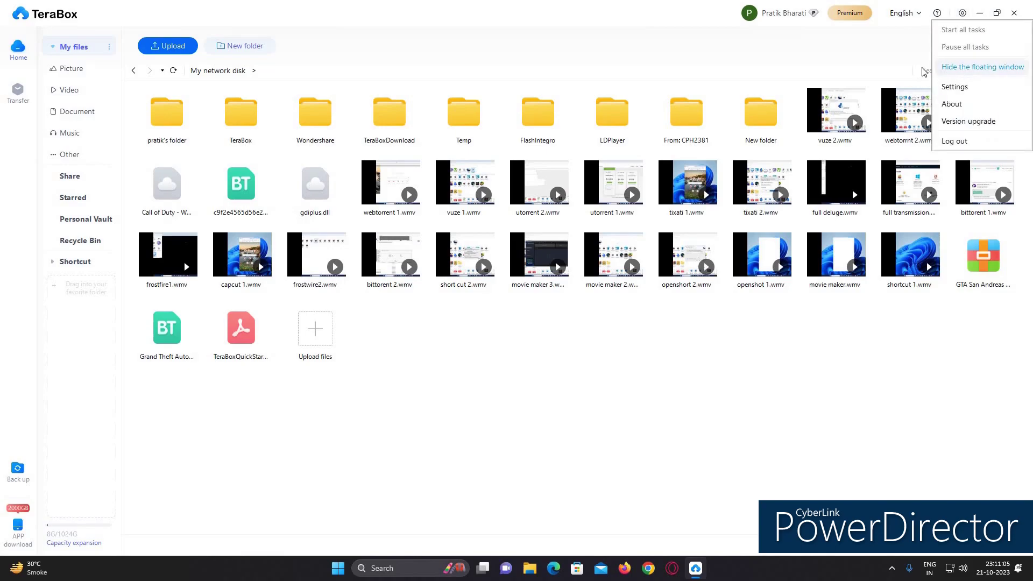
left_click(956, 67)
left_click(963, 12)
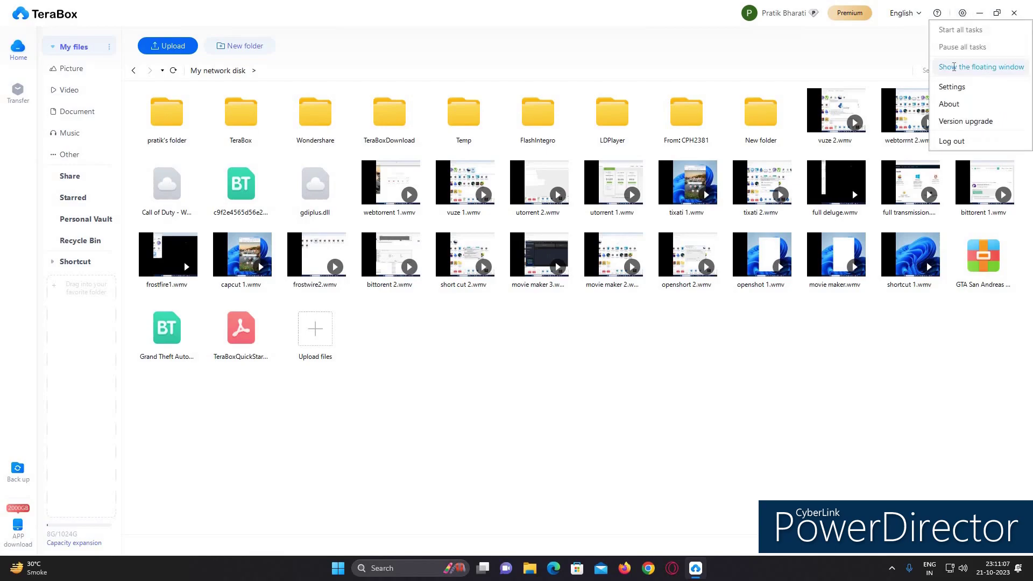
left_click(955, 66)
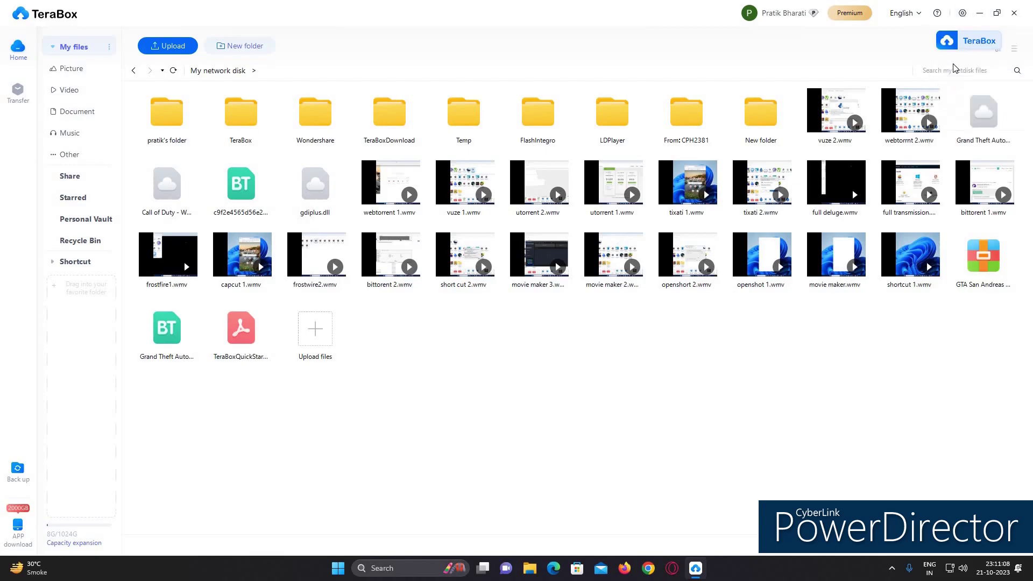
Step: Review the Transfer, Account, Quick Upload and Prompt pages of the settings, and close them without changes
left_click(963, 13)
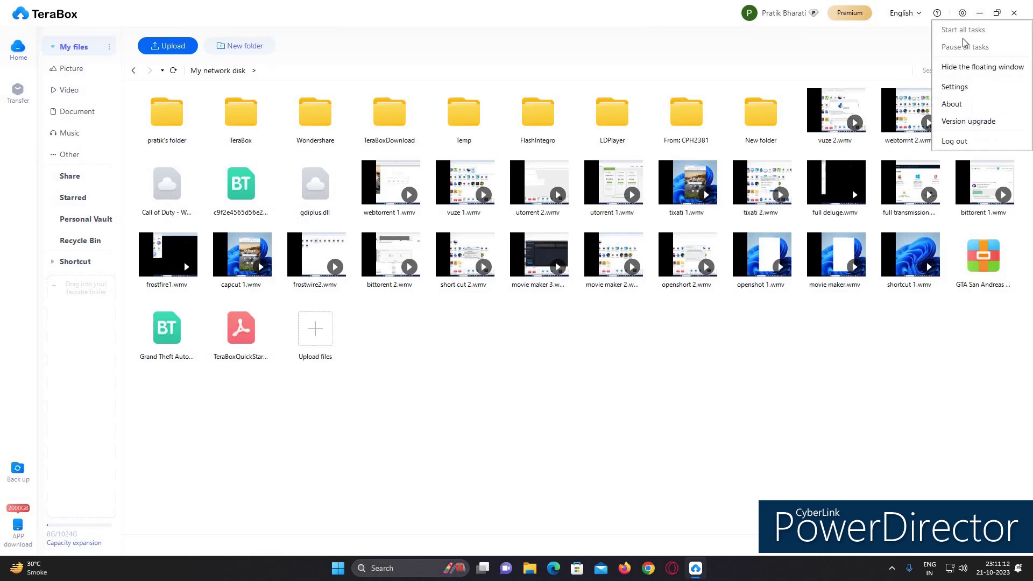
left_click(948, 92)
left_click(379, 176)
left_click(380, 214)
left_click(389, 234)
left_click(379, 195)
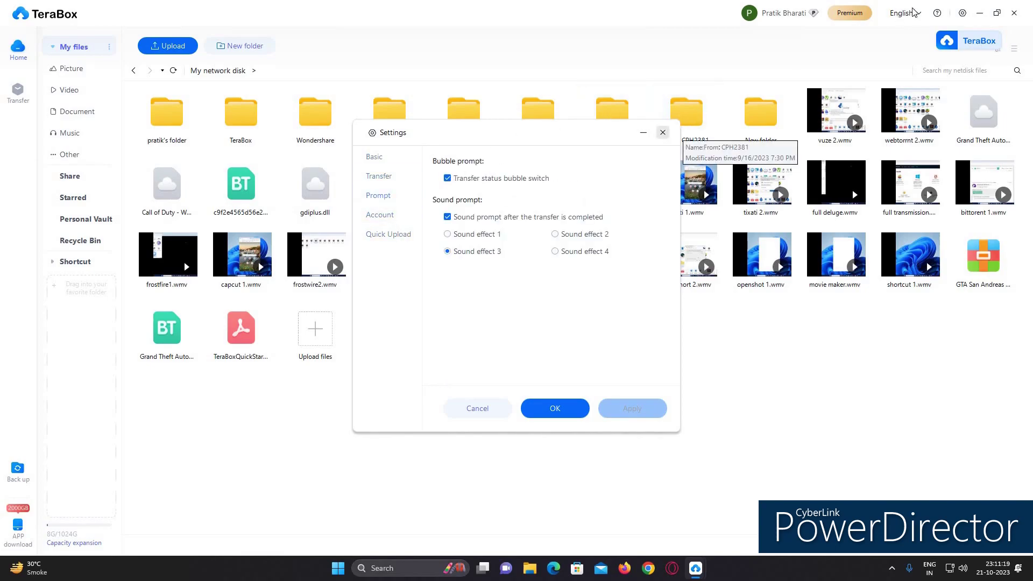
left_click(664, 133)
Step: Start the version upgrade check and close the automatic updates window
left_click(963, 14)
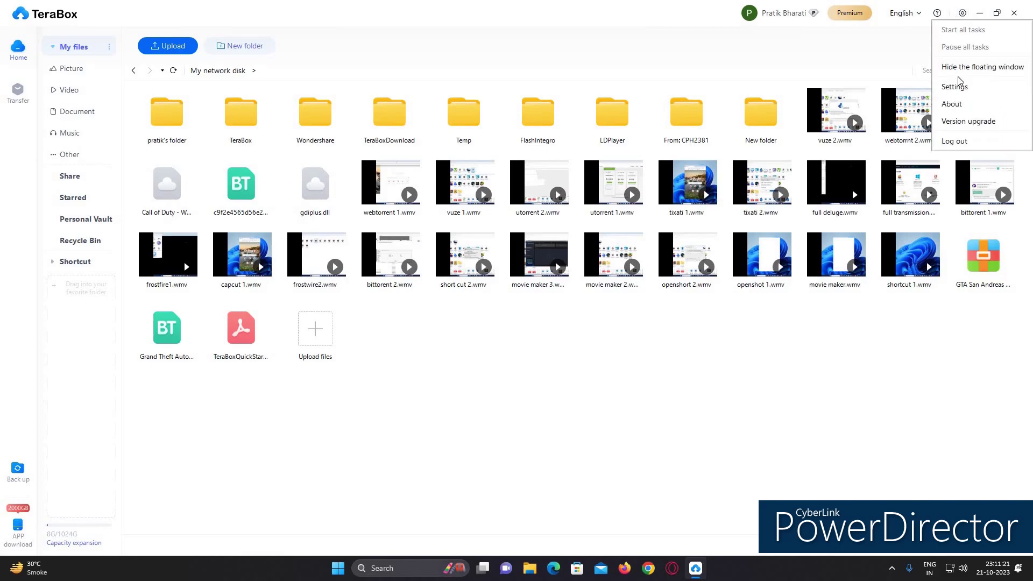
left_click(956, 122)
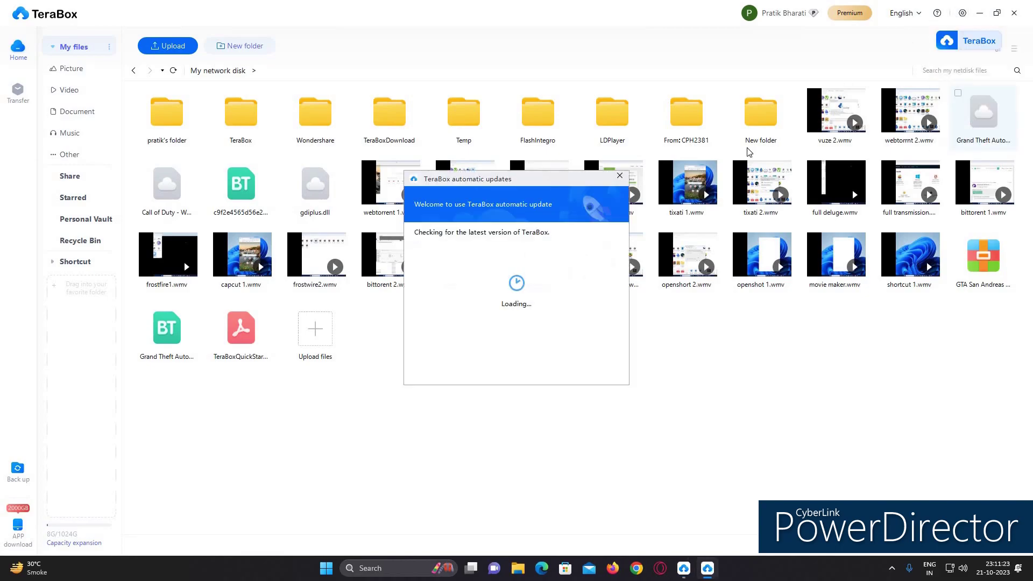
left_click(619, 175)
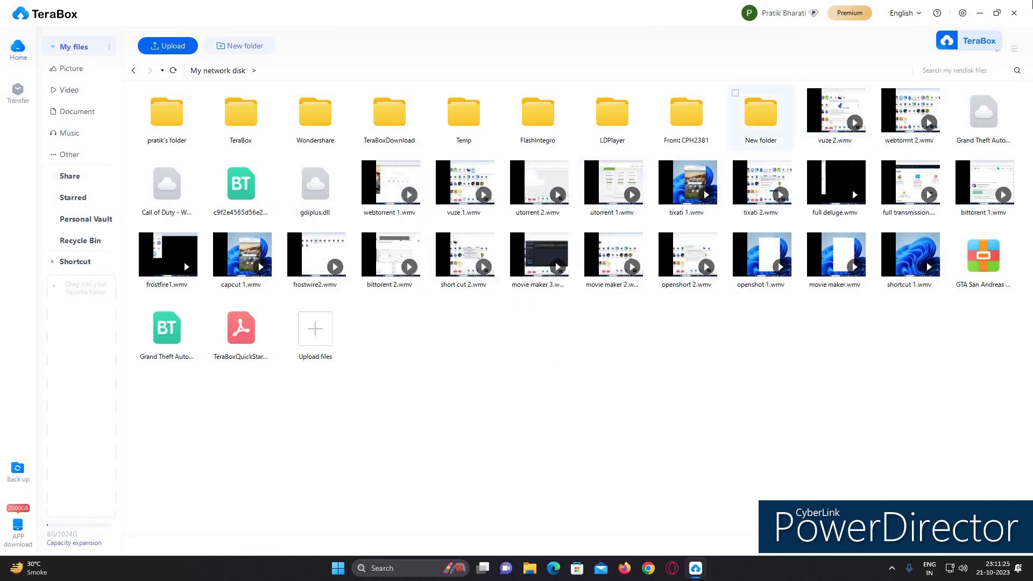